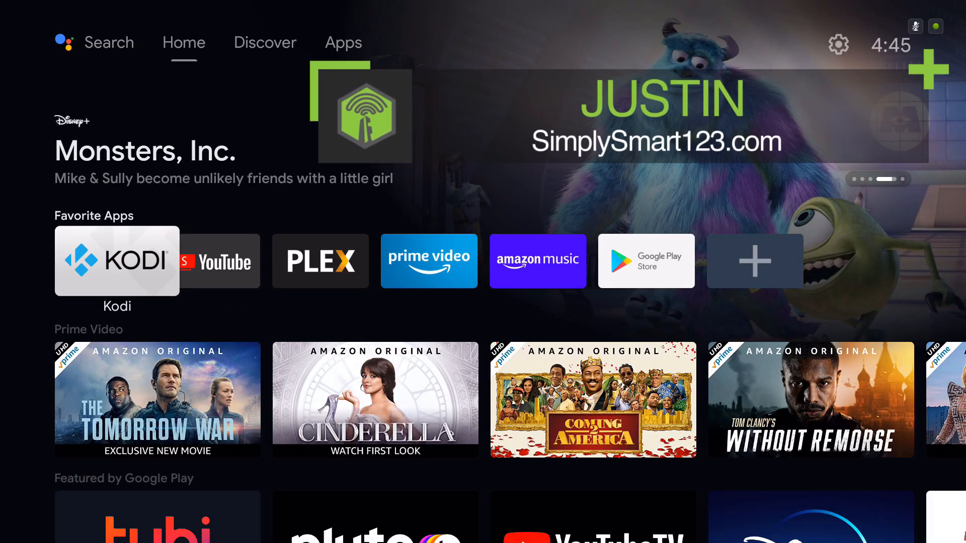
Step: Launch Kodi, allow it to access photos, media and files, and return to the device's home screen
key("Return")
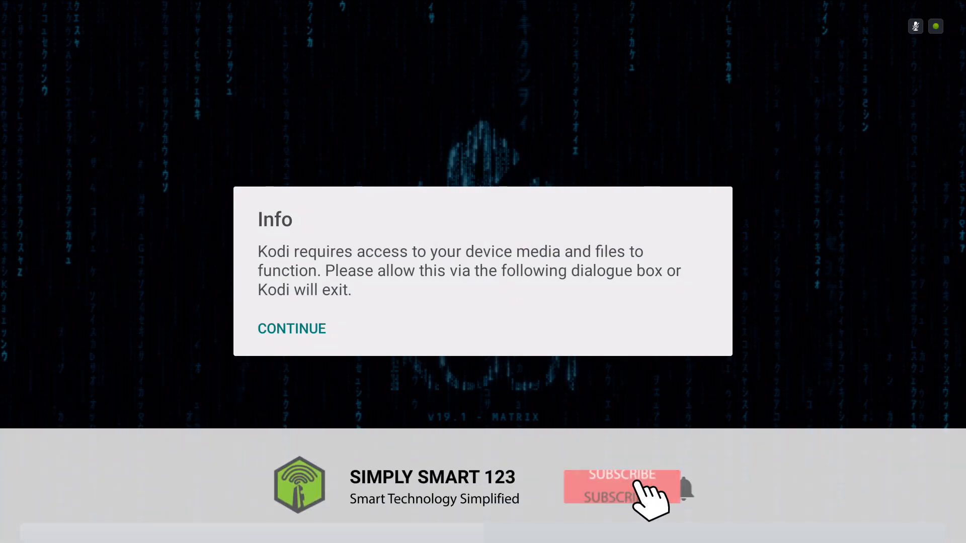
key("Down")
key("Return")
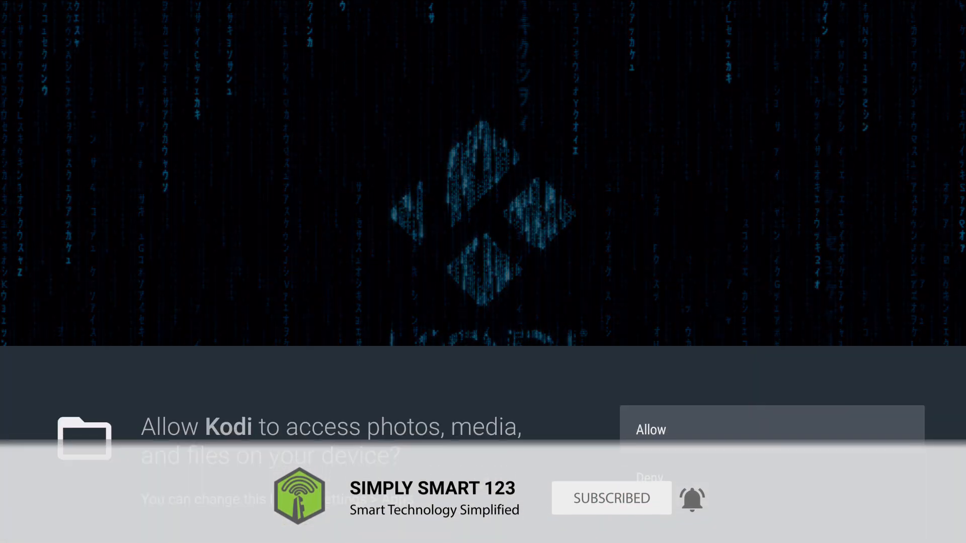
key("Return")
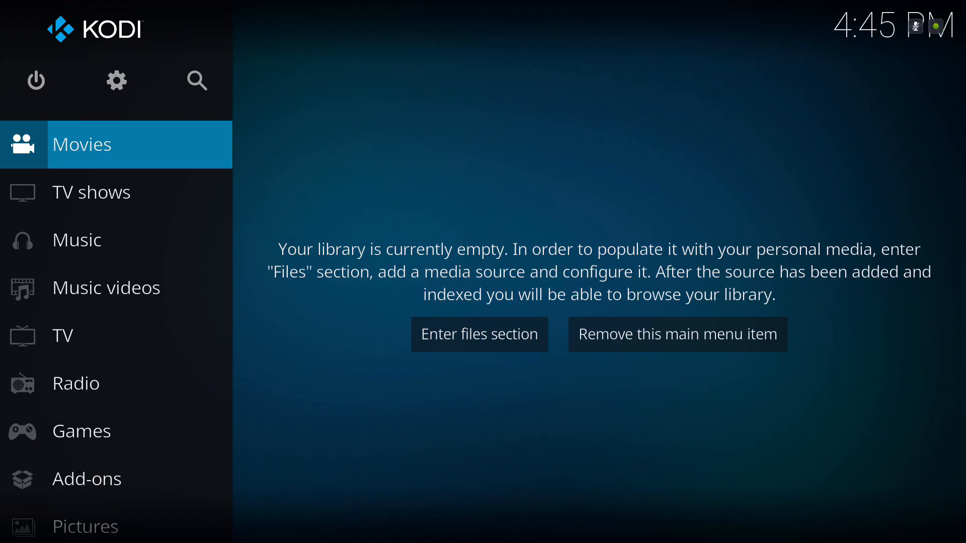
key("Down")
key("Up")
key("Home")
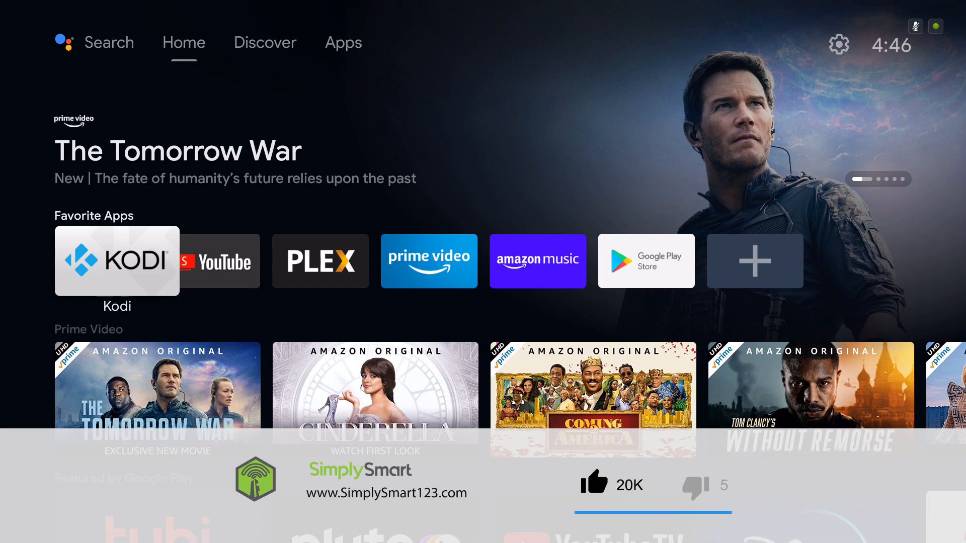
Step: Open the Shield's system settings from the home screen
key("Up")
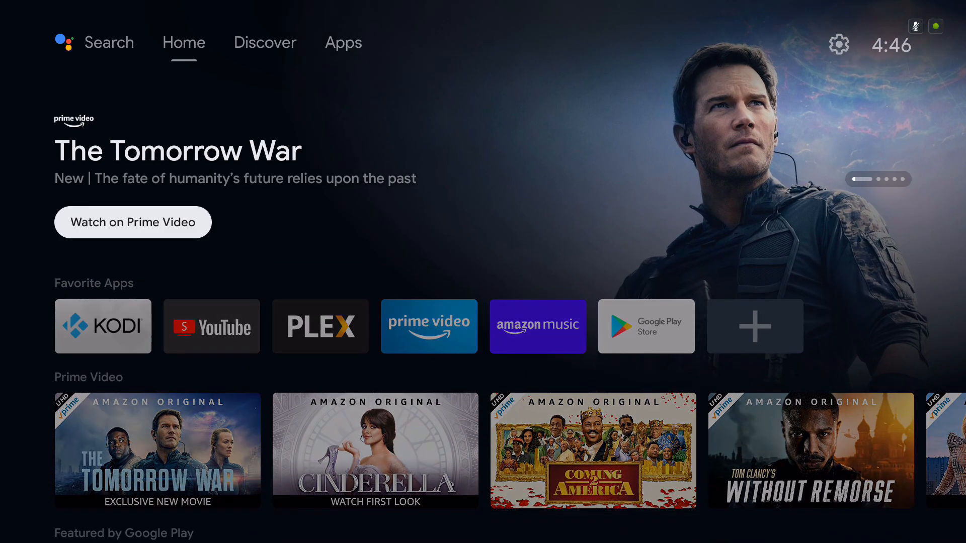
key("Up")
key("Right")
key("Right")
key("Right")
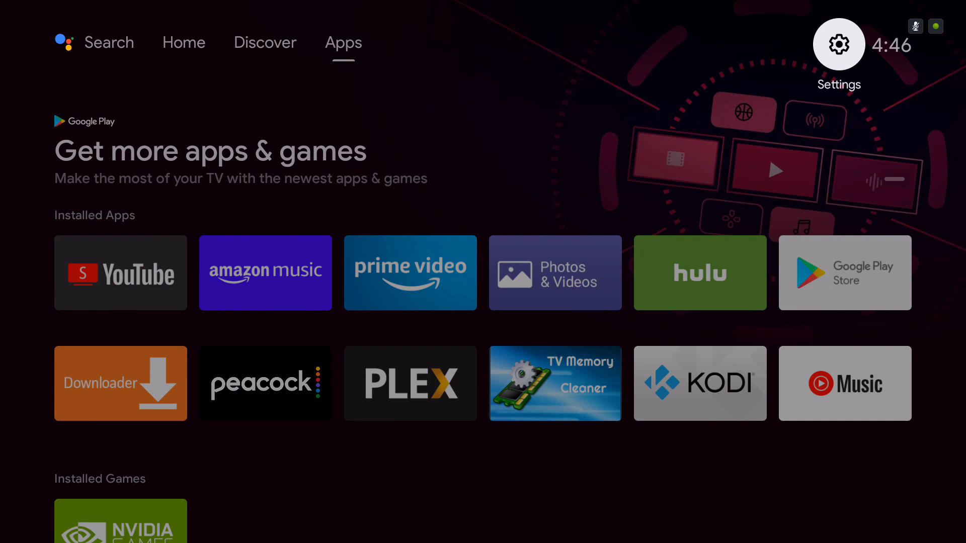
key("Return")
Step: Open the Storage settings within Device Preferences
key("Down")
key("Down")
key("Down")
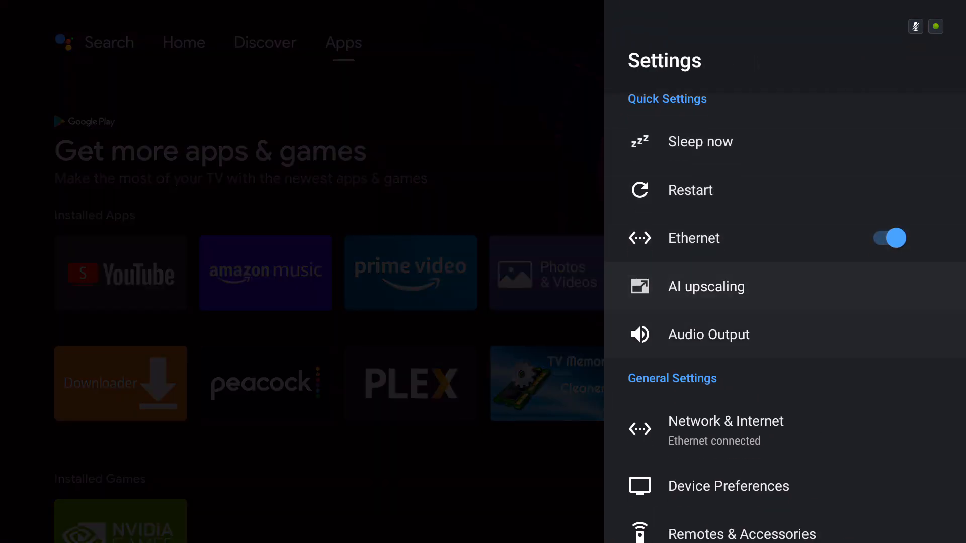
key("Down")
key("Down")
key("Down")
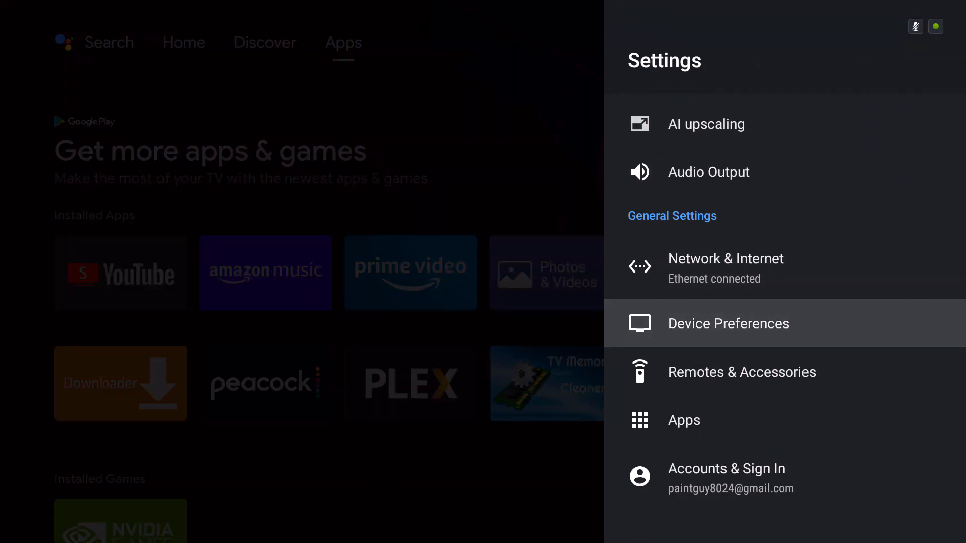
key("Return")
key("Down")
key("Down")
Step: Turn on transferring files over the local network for the Shield's storage
key("Down")
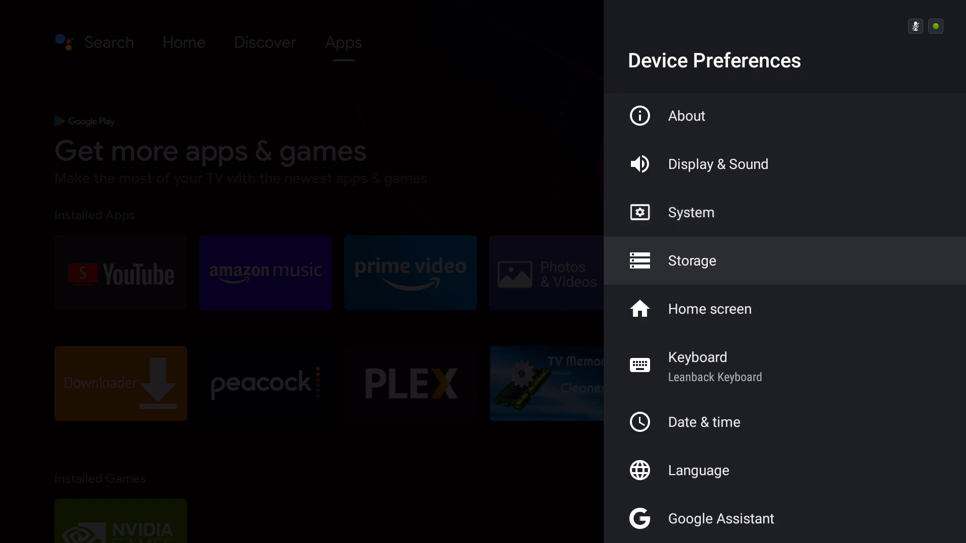
key("Return")
key("Down")
key("Down")
key("Down")
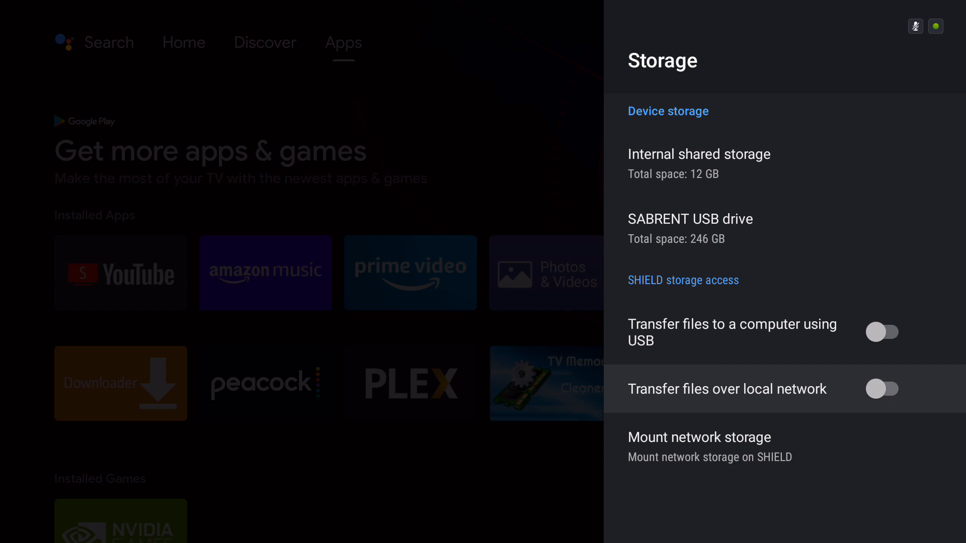
key("Return")
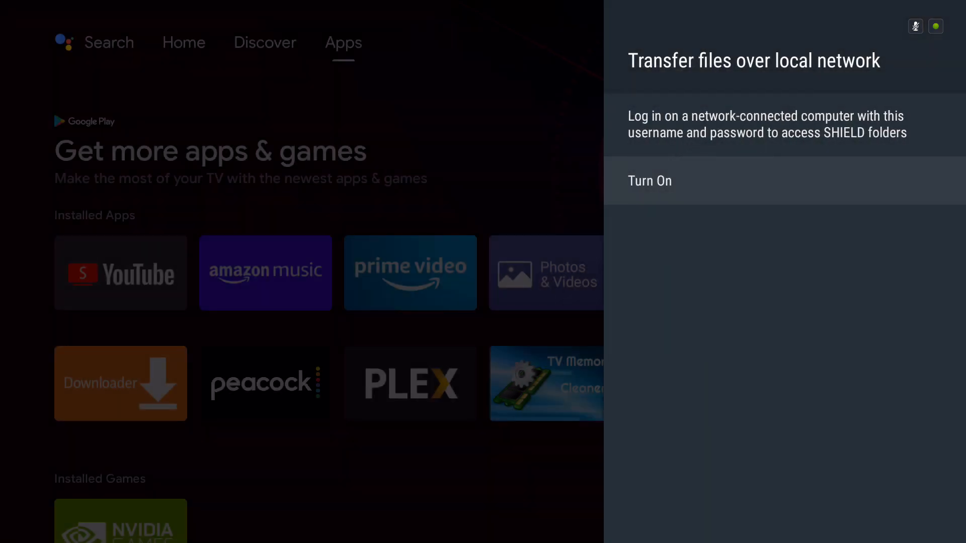
key("Return")
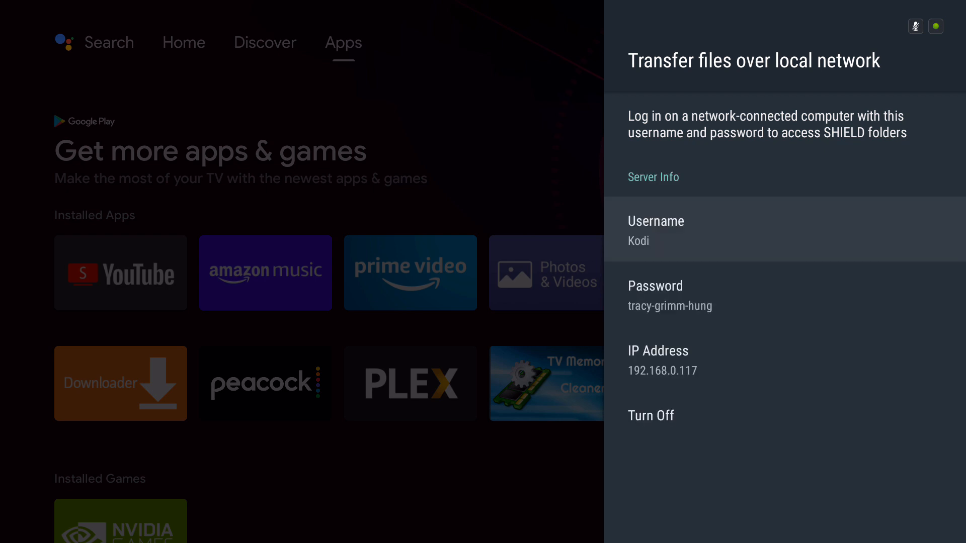
Step: Examine the username, password and IP address in the local network transfer's server info
key("Down")
key("Down")
key("Down")
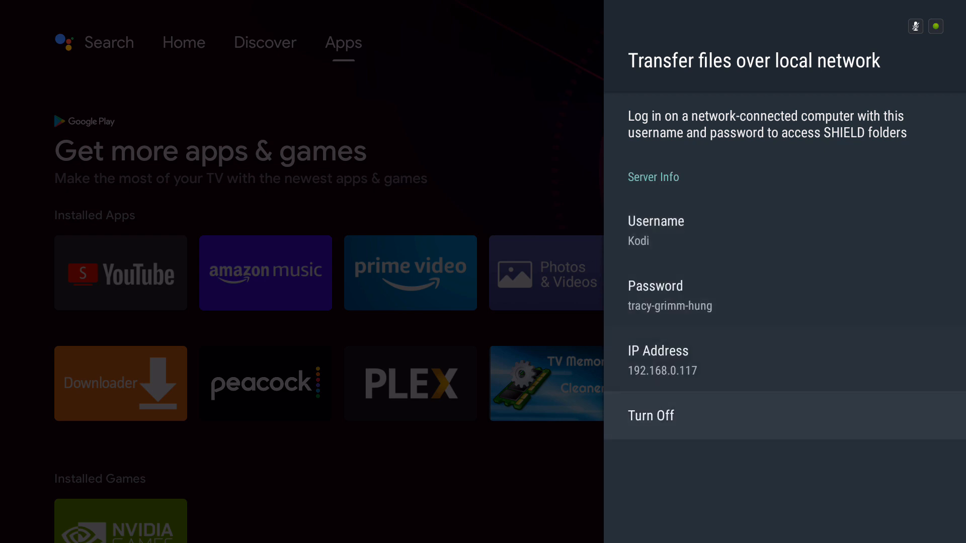
key("Up")
key("Up")
key("Up")
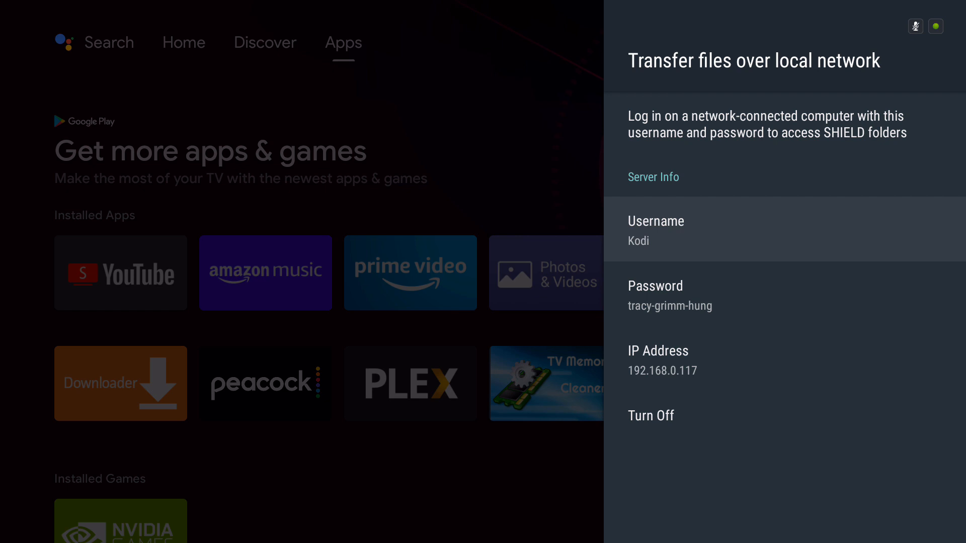
key("Down")
key("Up")
Step: Open the username change options for shared folder access and choose not to change the username
key("Return")
key("Down")
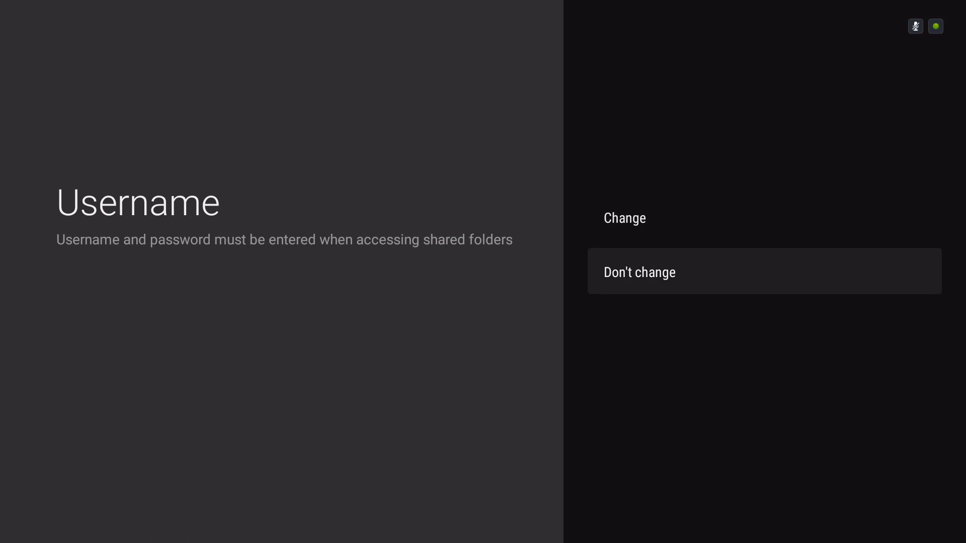
key("Up")
key("Down")
key("Up")
key("Down")
key("Return")
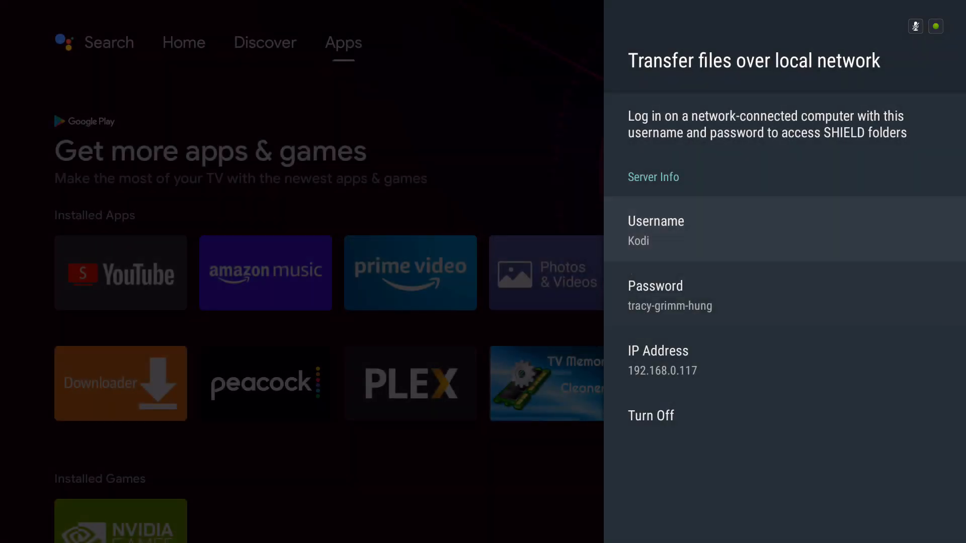
Step: Open the password reset options for shared folder access and leave them without changing the password
key("Down")
key("Return")
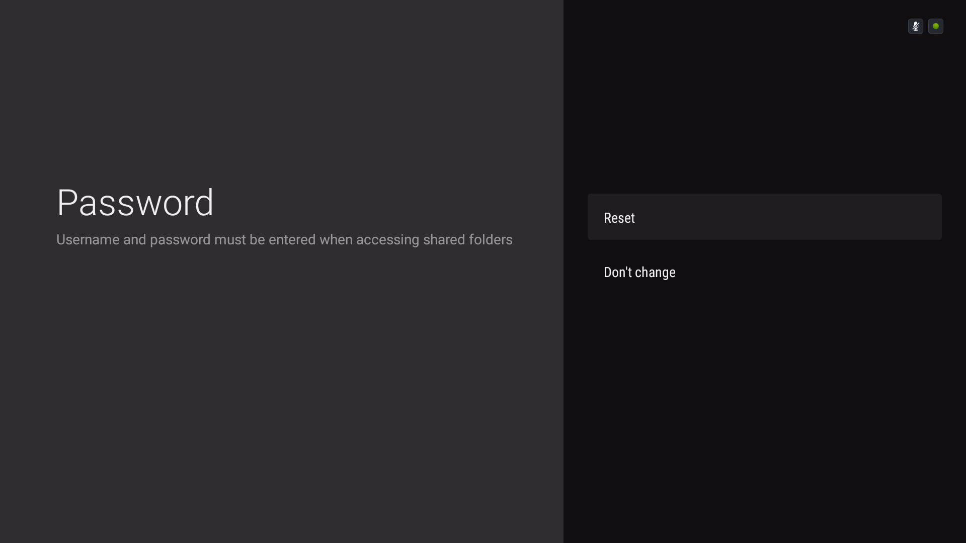
key("Return")
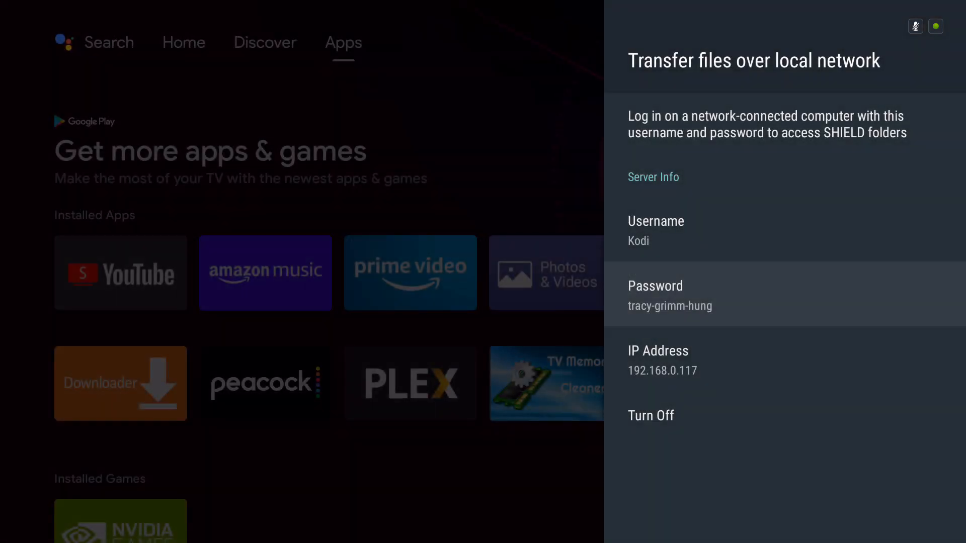
Step: Review the server's IP address and login details needed to connect from a computer
key("Down")
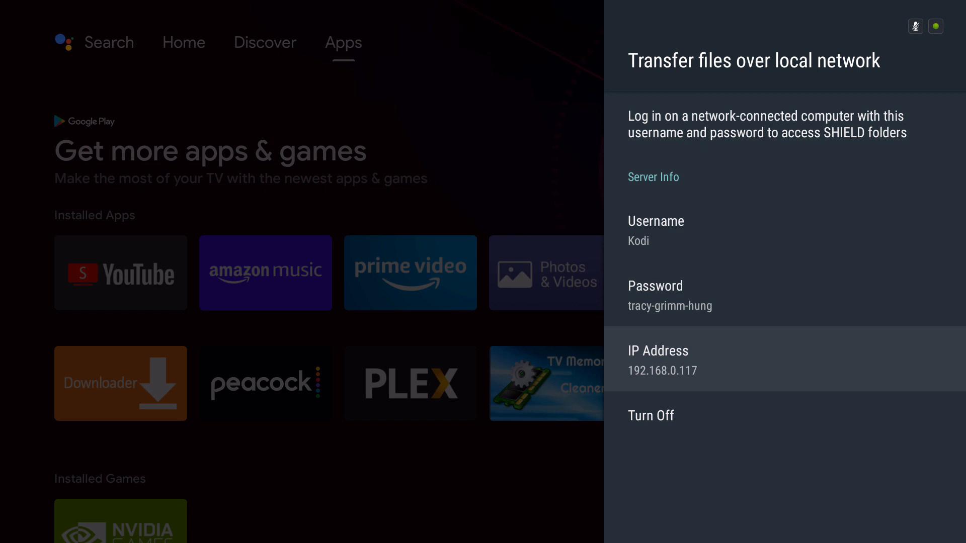
key("Up")
key("Up")
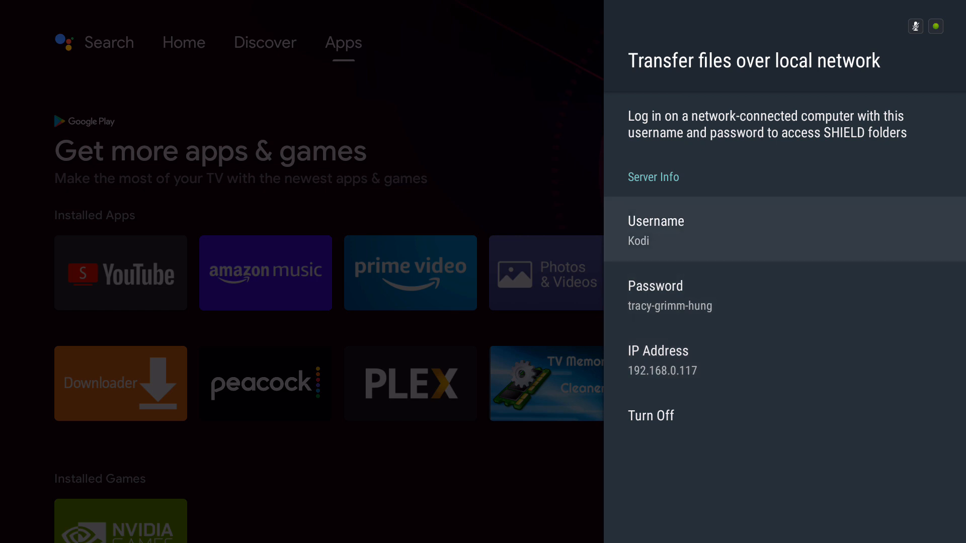
key("Down")
key("Down")
key("Up")
key("Up")
key("Down")
key("Down")
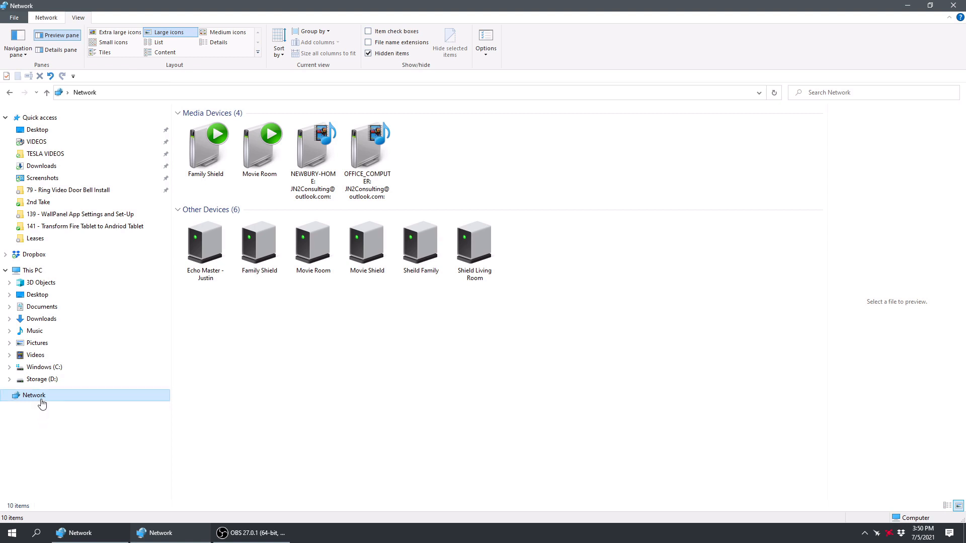
Step: Switch to File Explorer on the computer and start the Add Network Location wizard from the Map Network Drive dialog
left_click(109, 93)
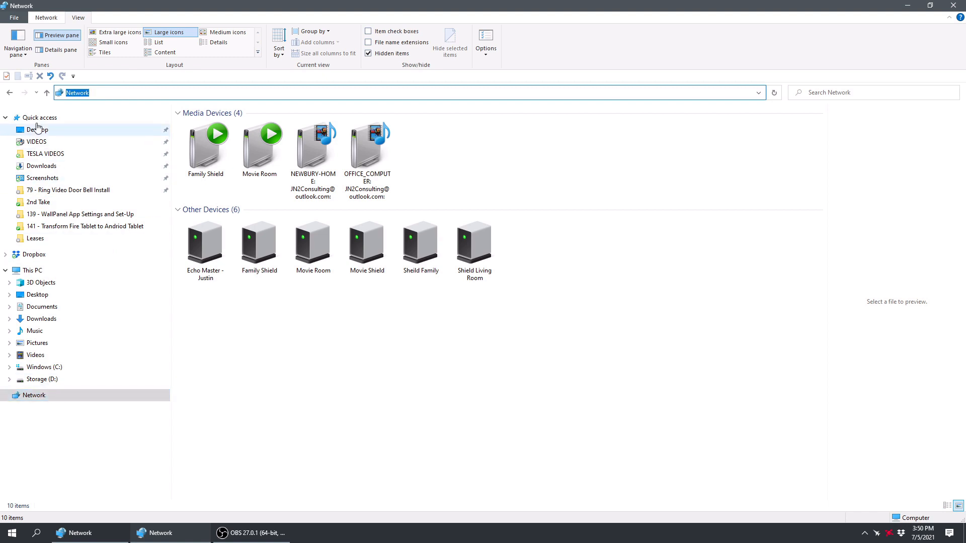
right_click(32, 401)
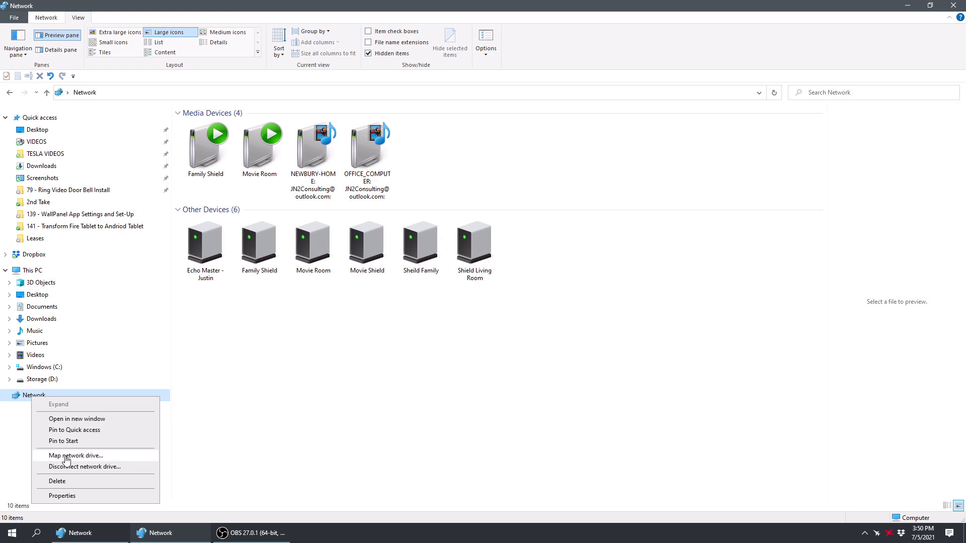
left_click(90, 459)
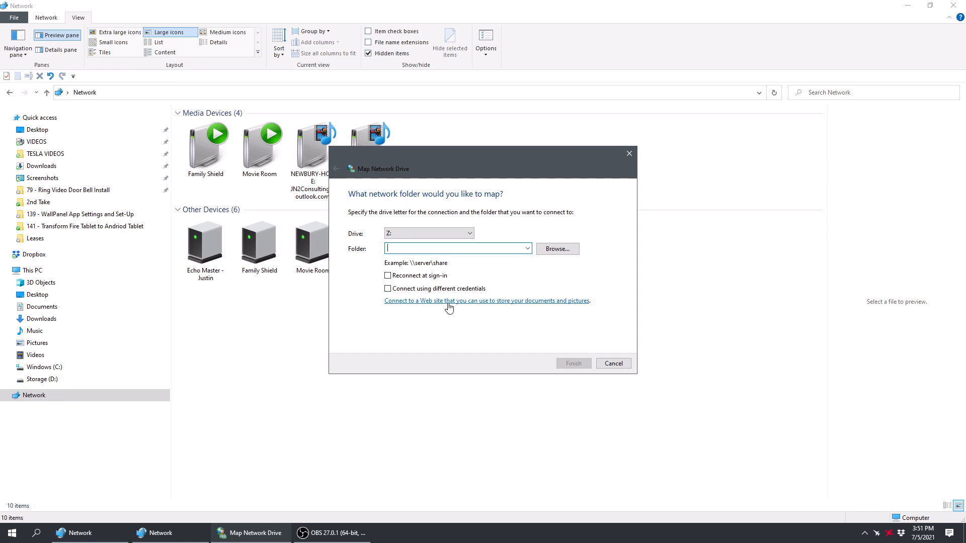
left_click(422, 302)
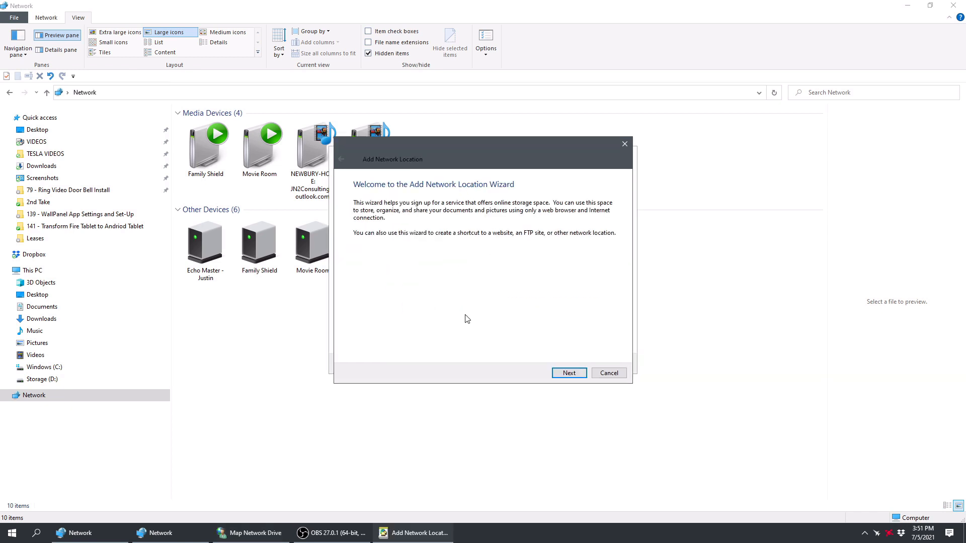
Step: Choose a custom network location and set its address to \\192.168.0.117\internal
left_click(569, 373)
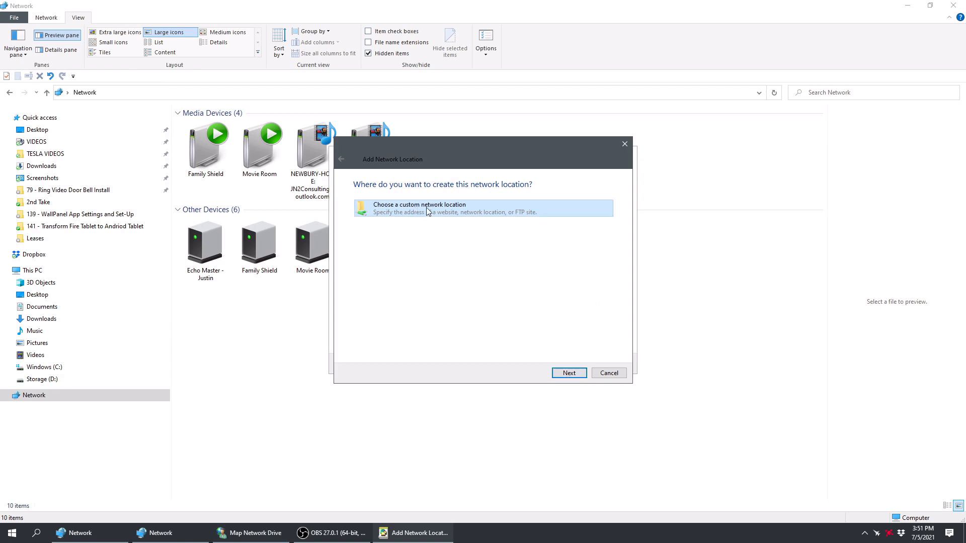
left_click(568, 374)
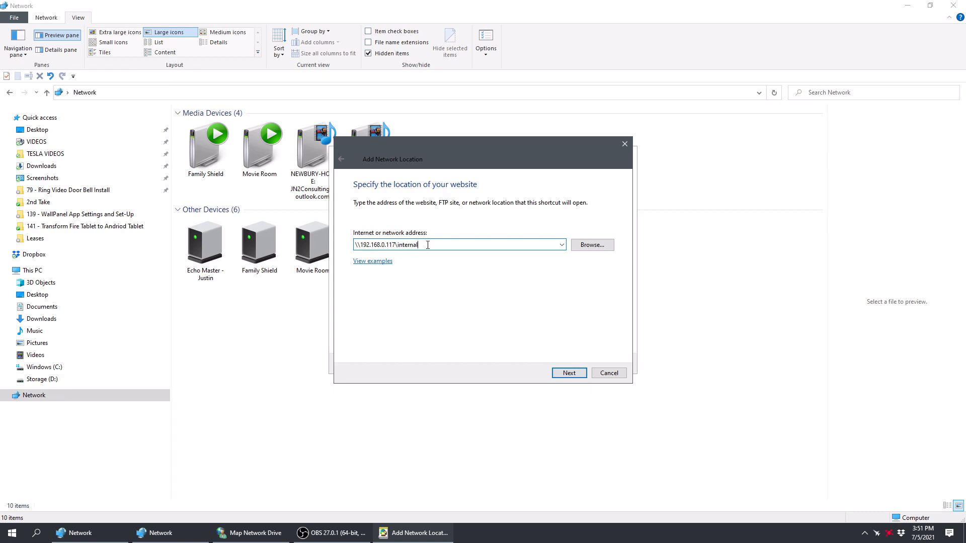
left_click(569, 373)
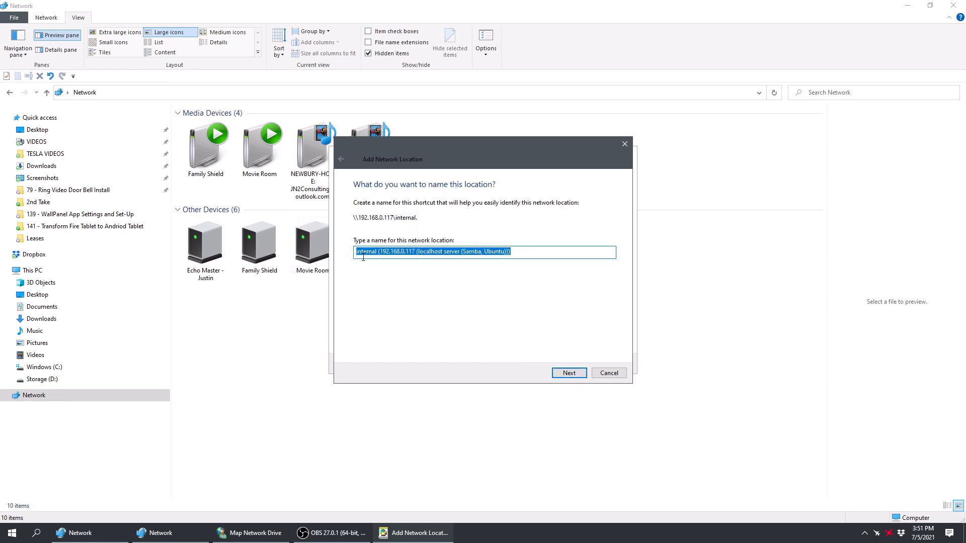
Step: Keep the suggested location name, finish the wizard without opening the location, and dismiss the Map Network Drive dialog
left_click(571, 374)
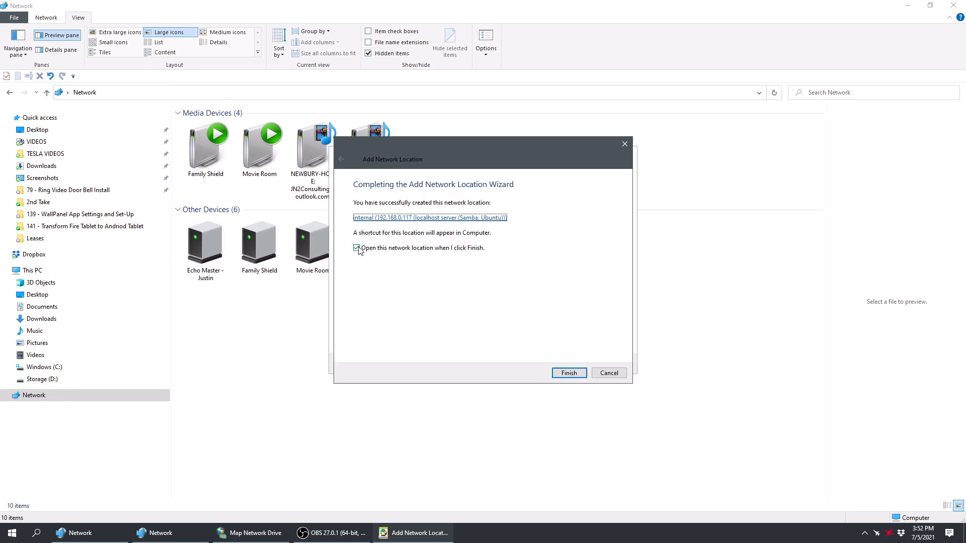
left_click(357, 249)
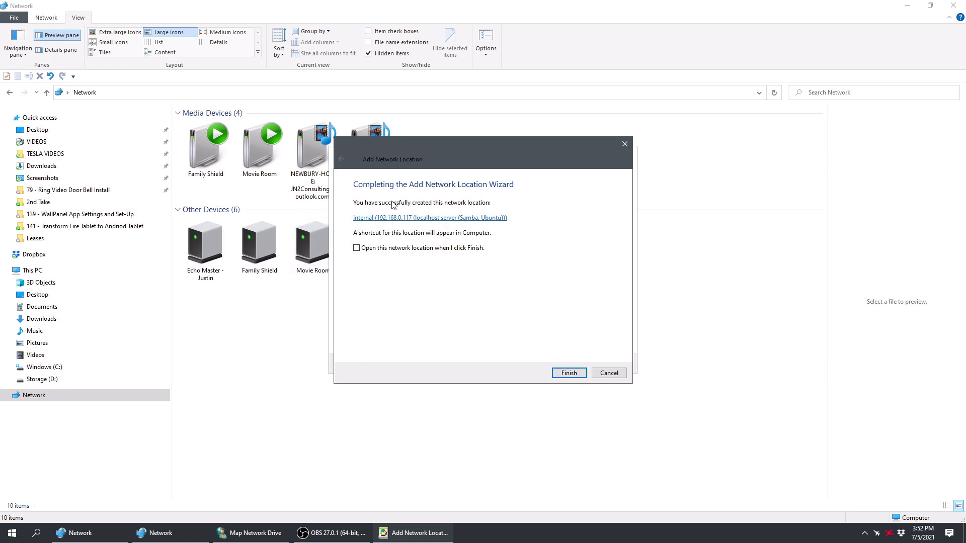
left_click(570, 374)
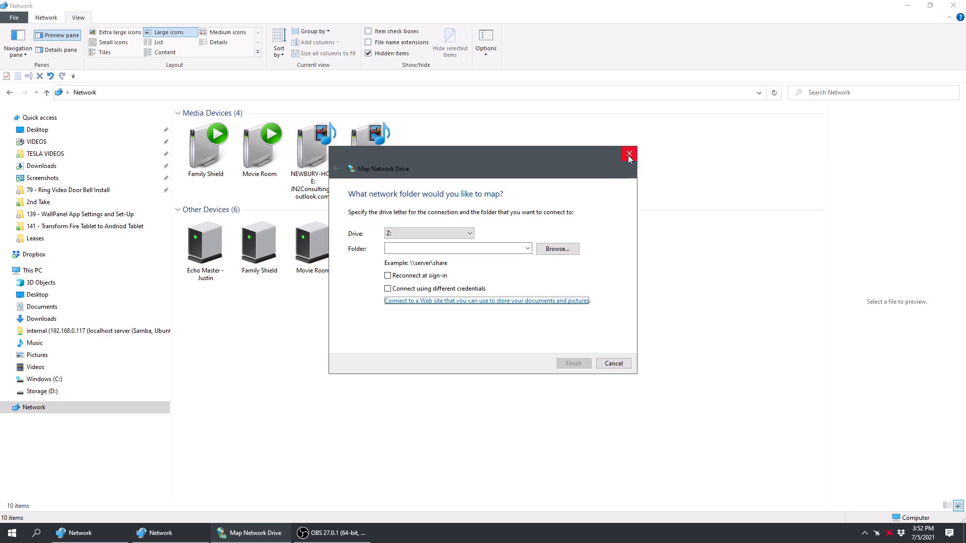
left_click(618, 364)
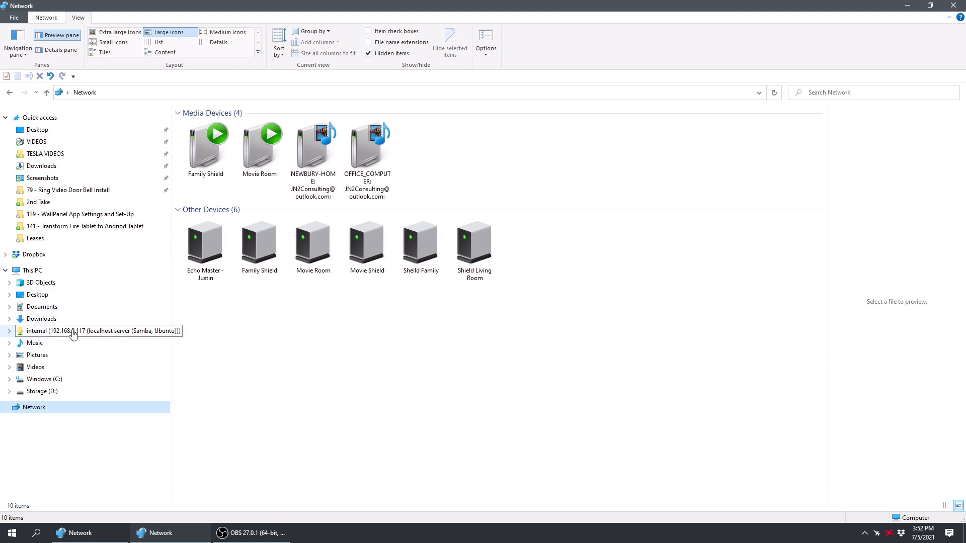
Step: Rename the new internal network location to Living Room Shield and open it
right_click(71, 336)
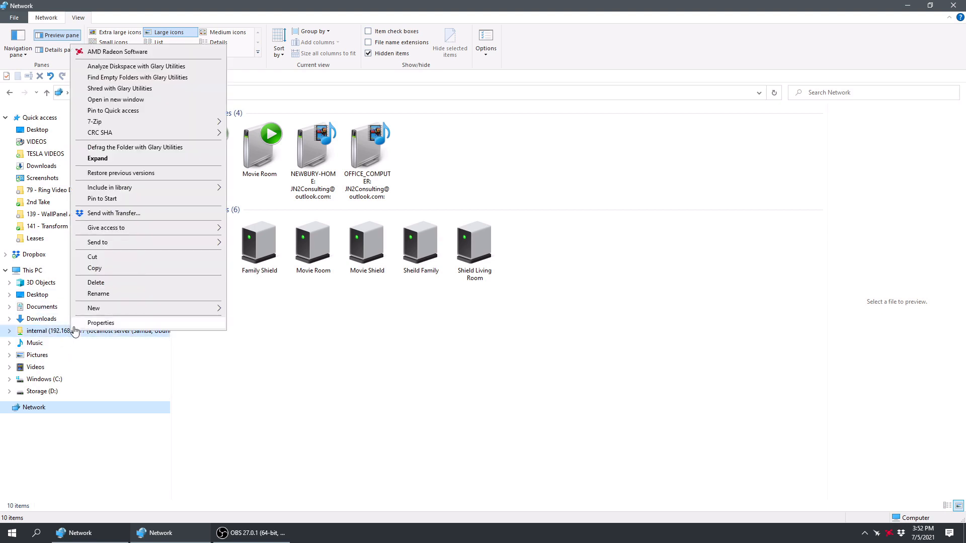
left_click(102, 296)
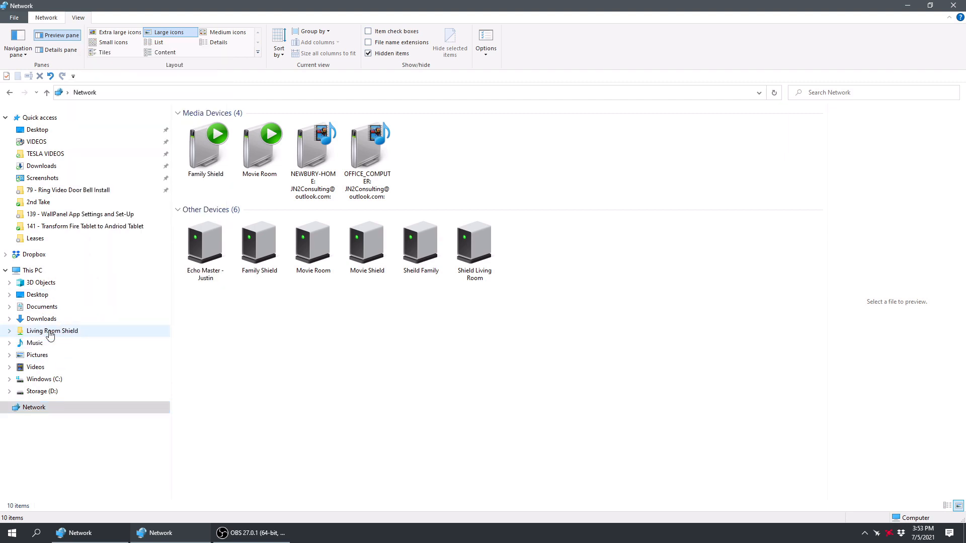
left_click(50, 333)
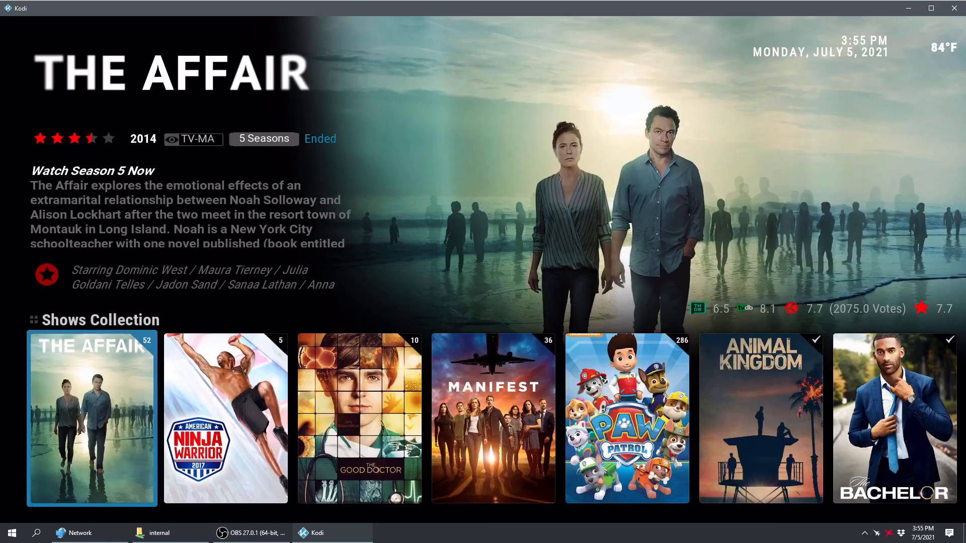
Step: Look through the titles in Kodi's Shows Collection row and return to the main menu
key("Right")
key("Right")
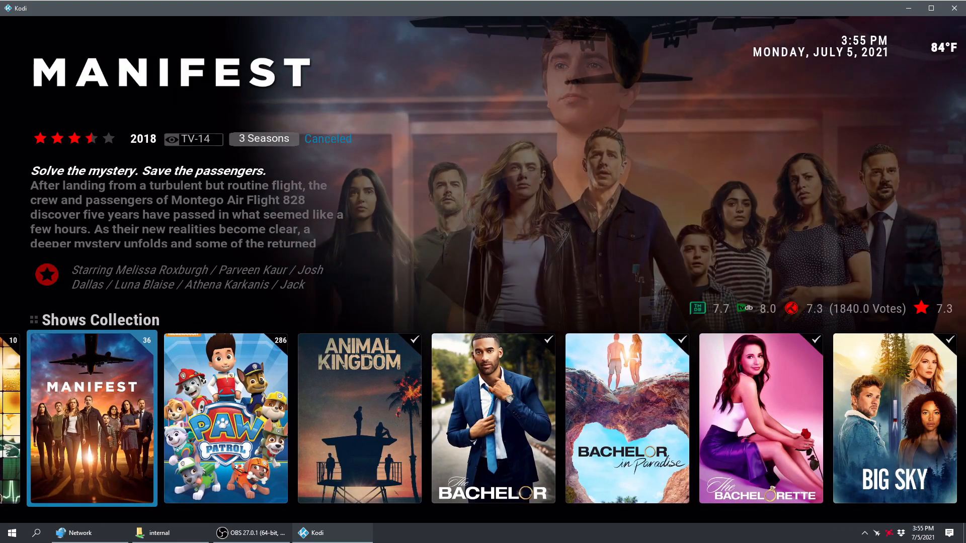
key("Right")
key("Left")
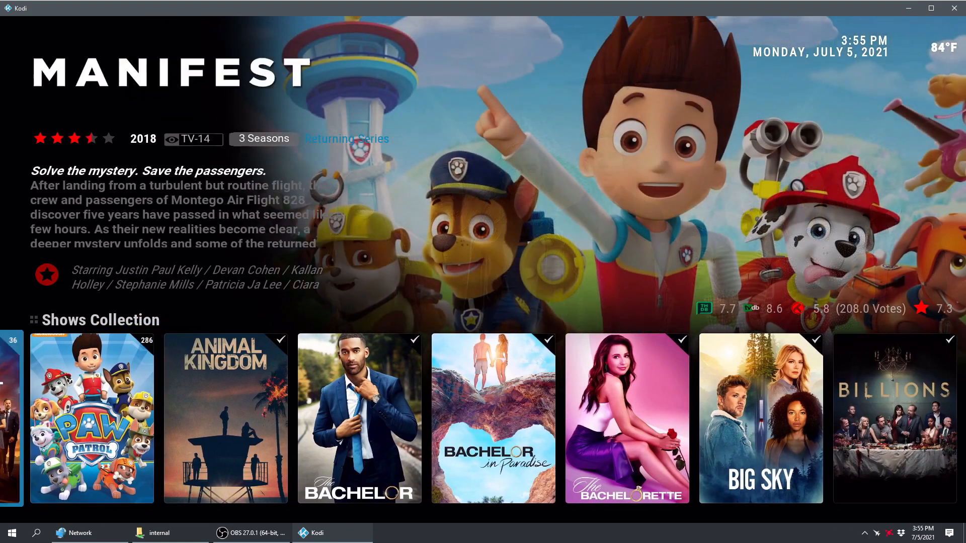
key("Left")
key("Left")
key("Left")
key("Left")
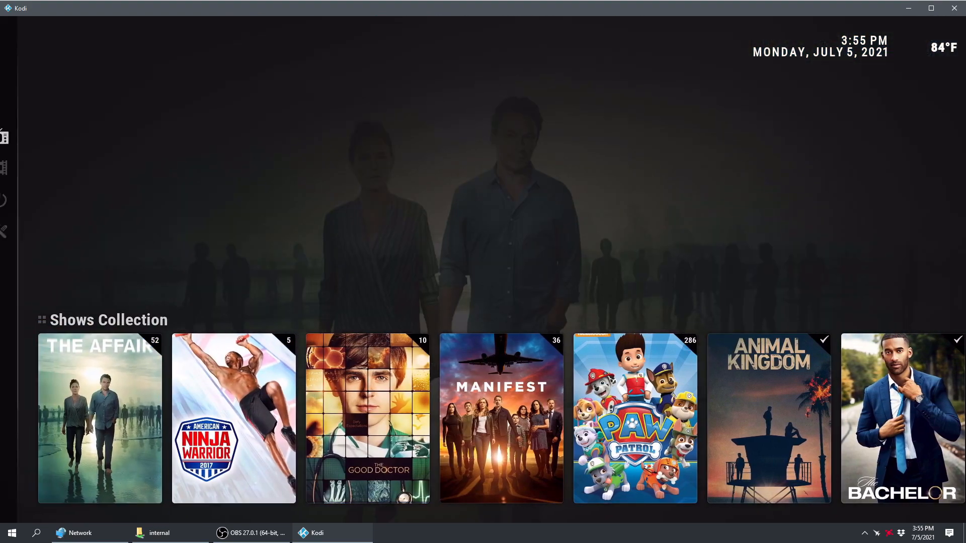
Step: Browse the Trending Movies, Popular Movies, Movies Watchlist and Trending Shows rows, and return to the main menu's movies section
key("Down")
key("Right")
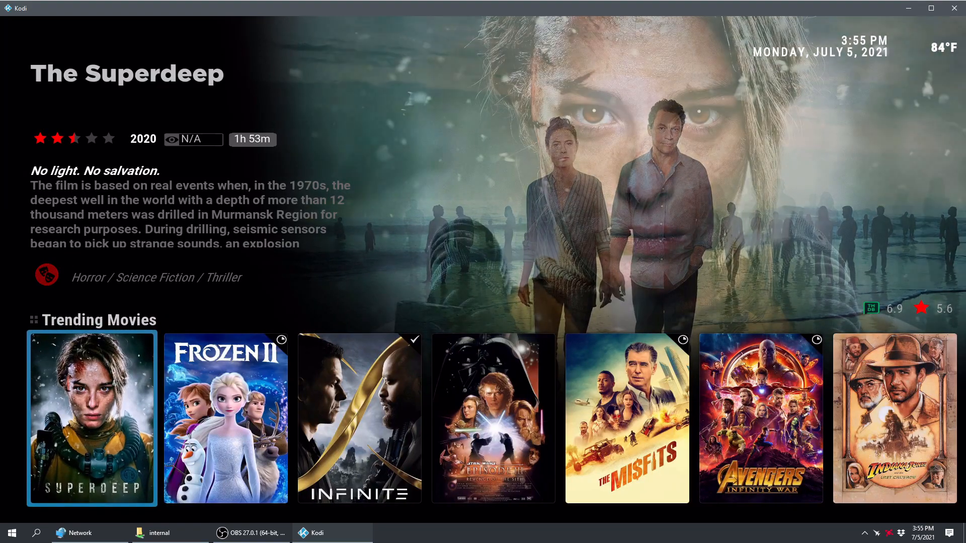
key("Right")
key("Right")
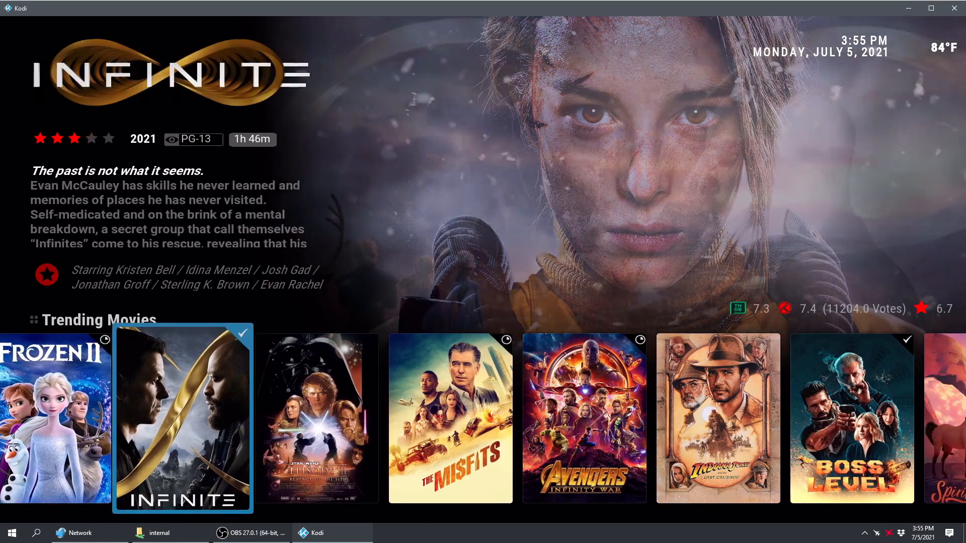
key("Left")
key("Down")
key("Down")
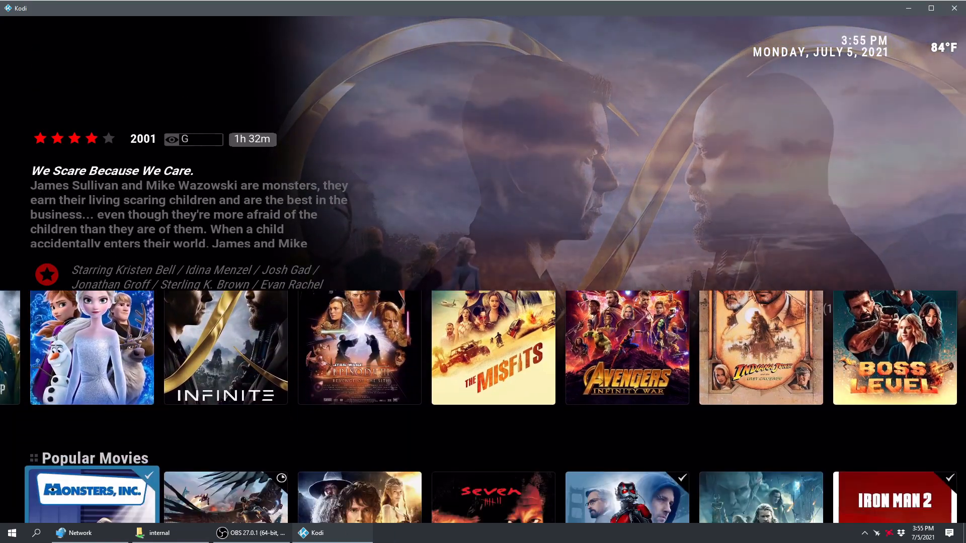
key("Down")
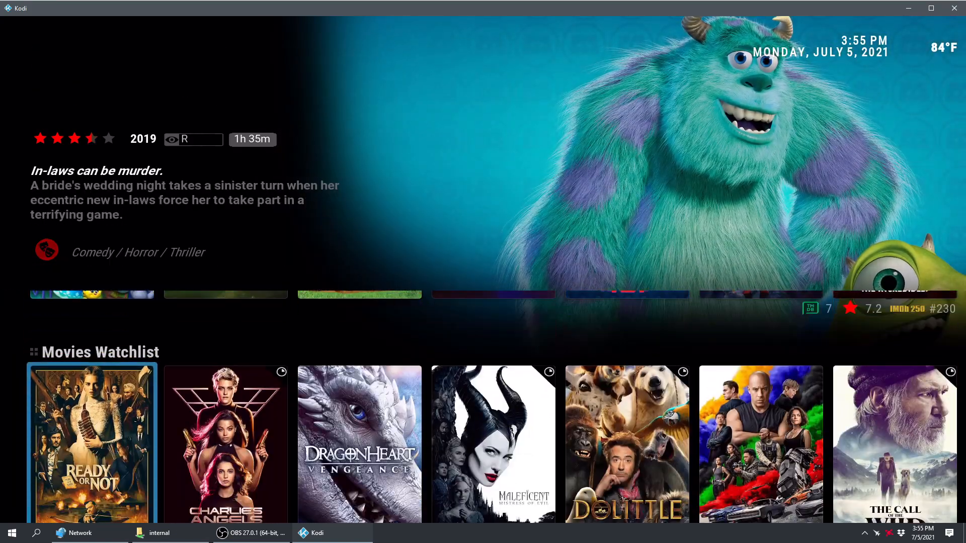
key("Left")
key("Down")
key("Left")
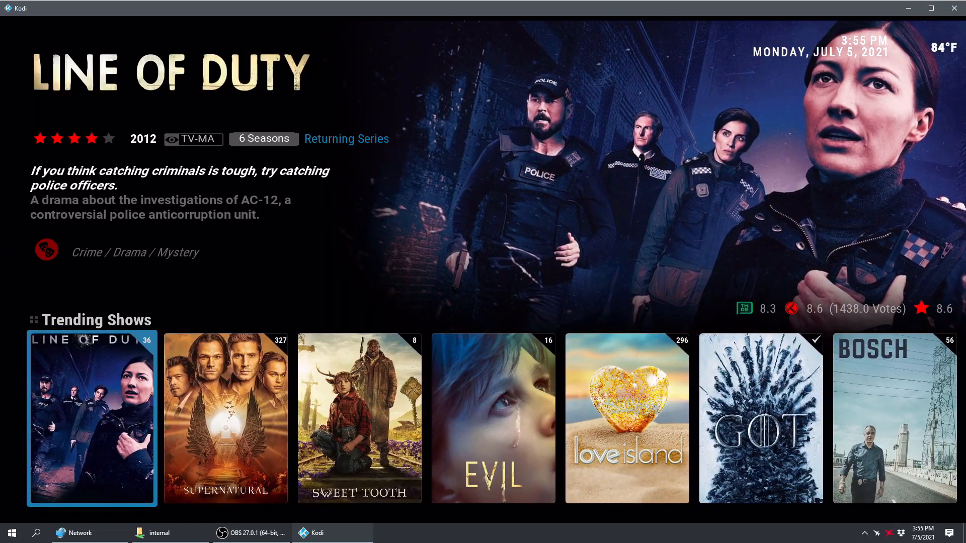
key("Right")
key("Up")
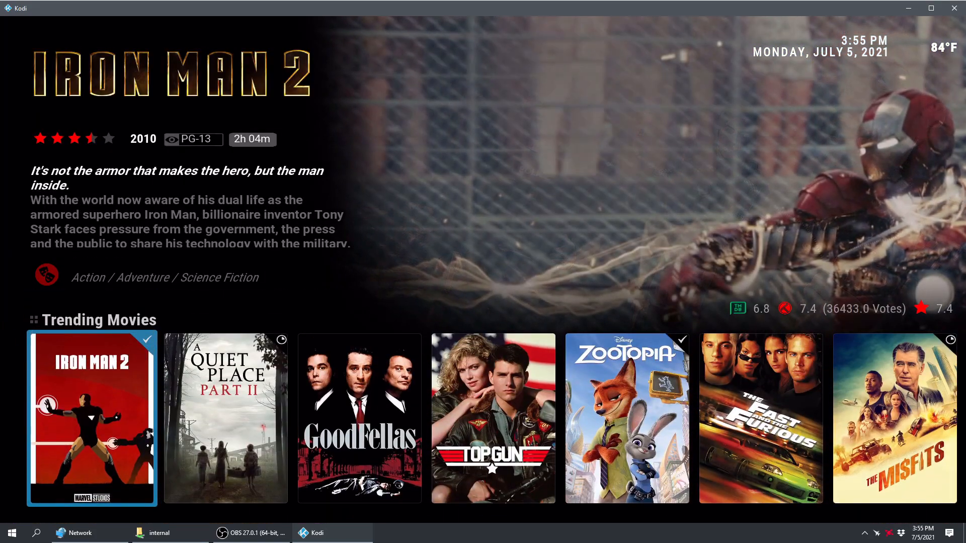
key("Left")
key("Up")
Step: Look over the main menu sections from TV shows down to settings, and close Kodi
key("Up")
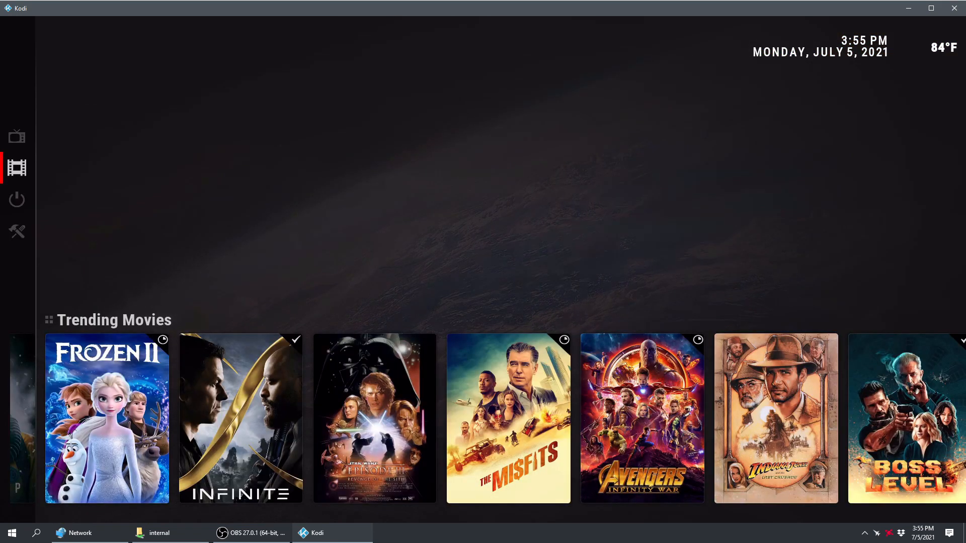
key("Up")
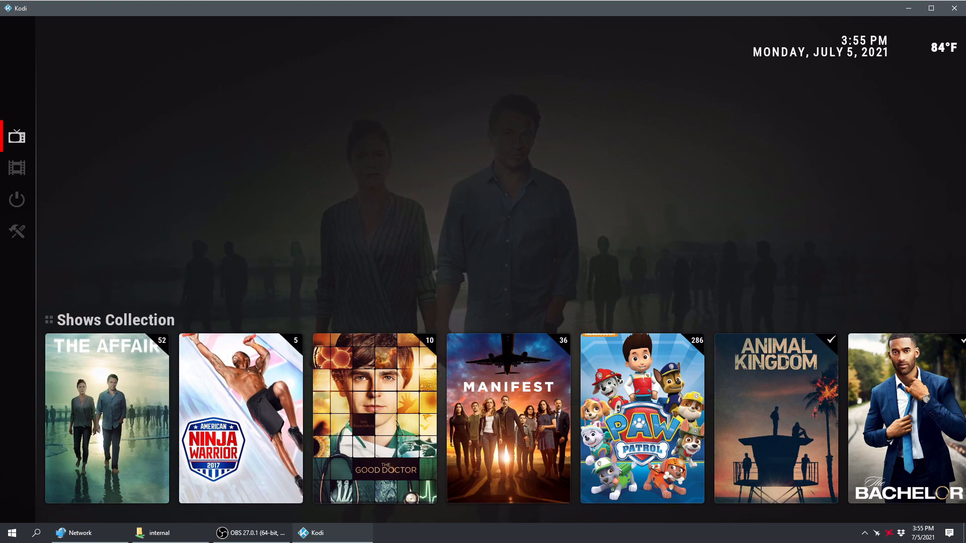
key("Down")
key("Down")
key("Down")
key("Up")
key("Up")
key("Up")
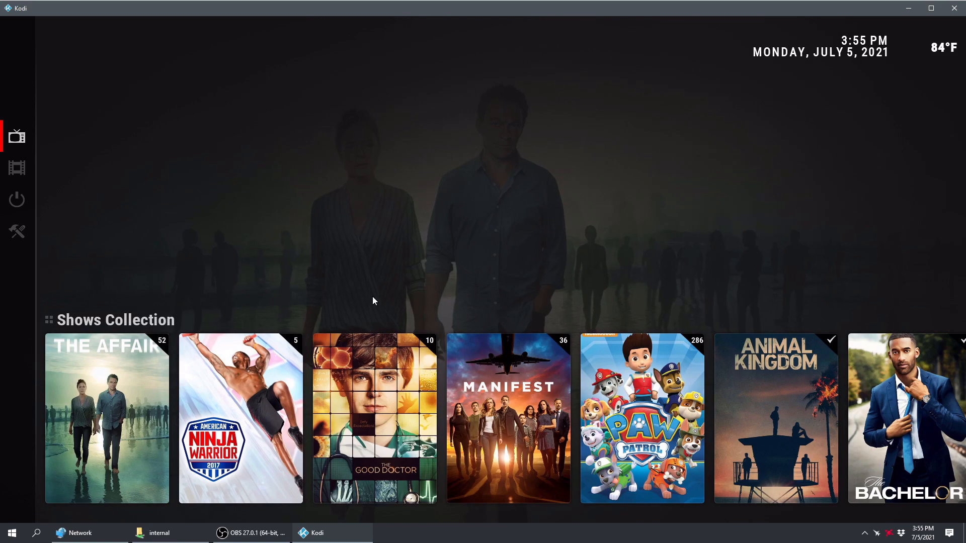
left_click(954, 8)
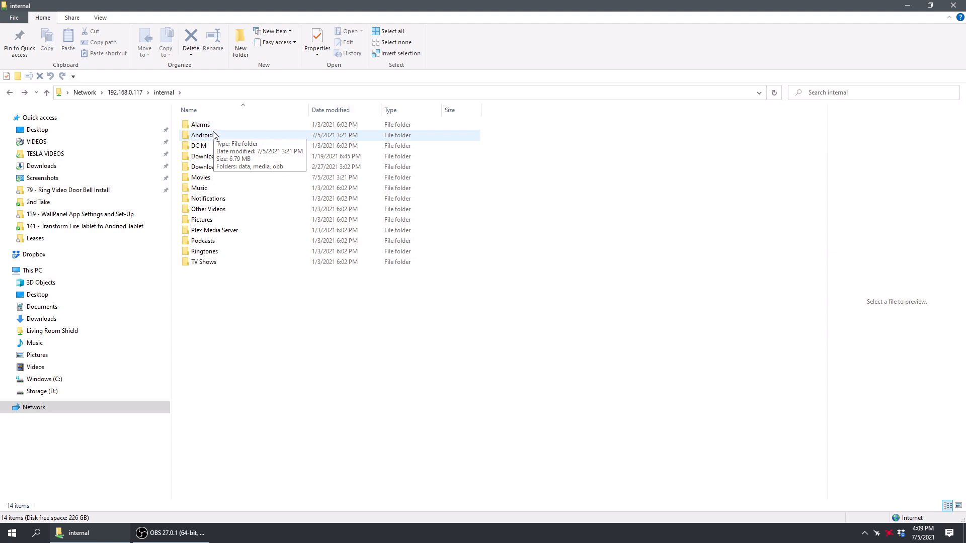
Step: Open Android\data\org.xbmc.kodi\files\.kodi on the Shield's internal share and delete its addons, media, system, temp and userdata folders
double_click(202, 135)
double_click(201, 125)
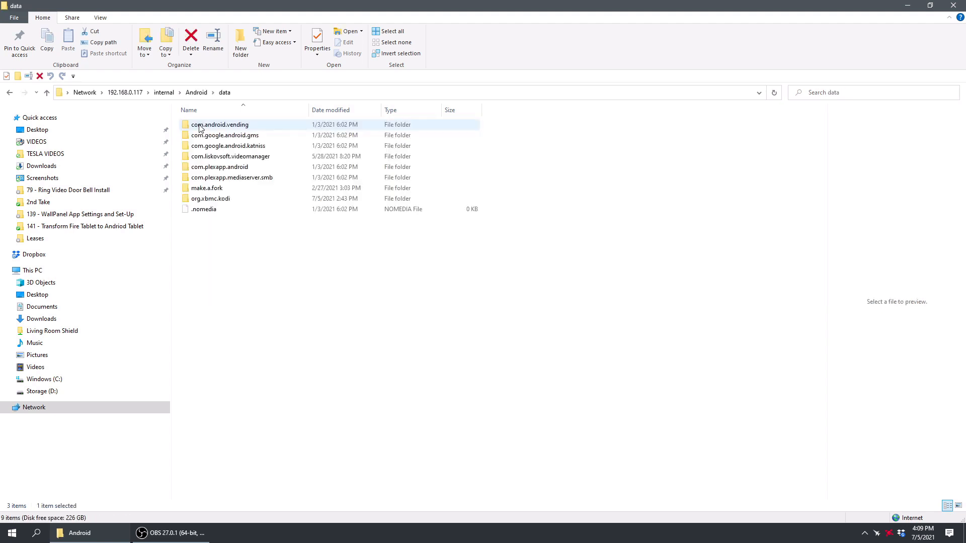
double_click(214, 199)
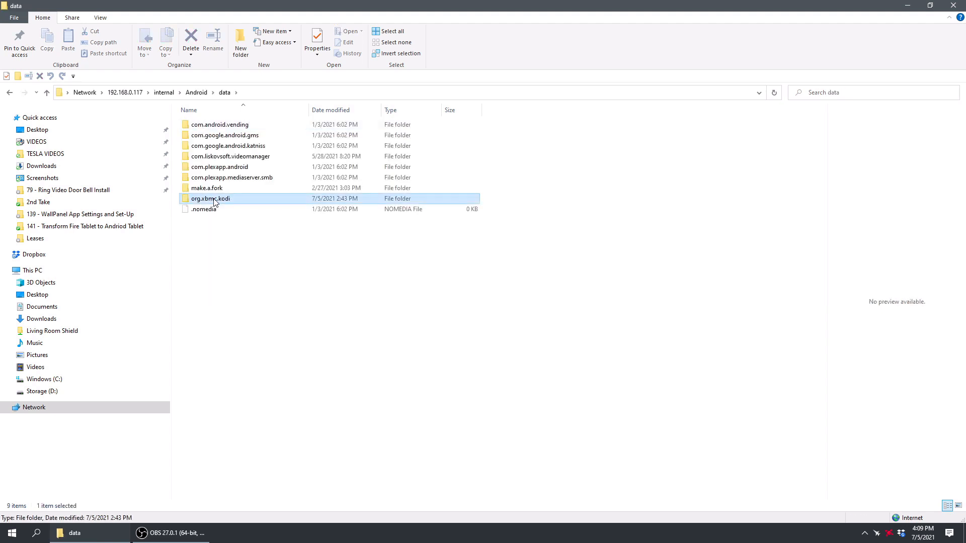
double_click(197, 126)
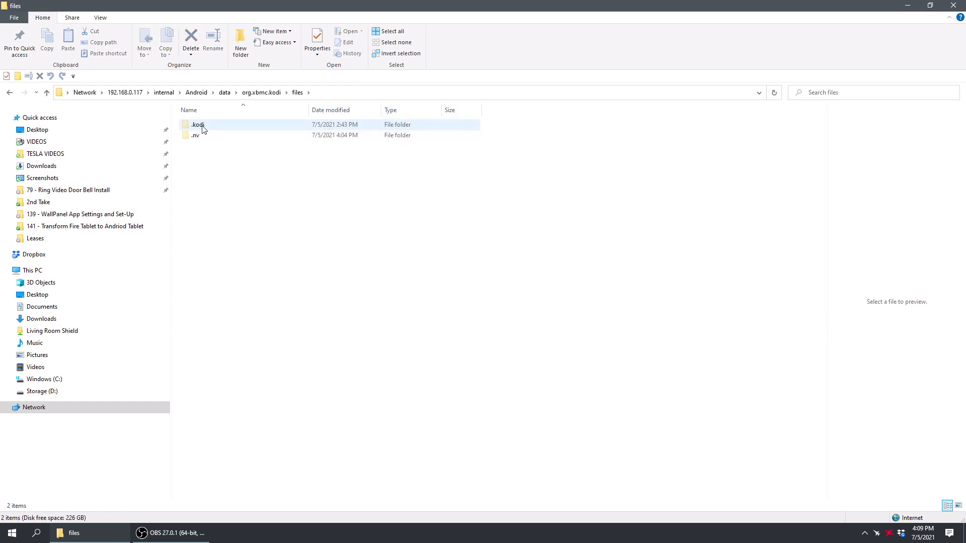
double_click(203, 128)
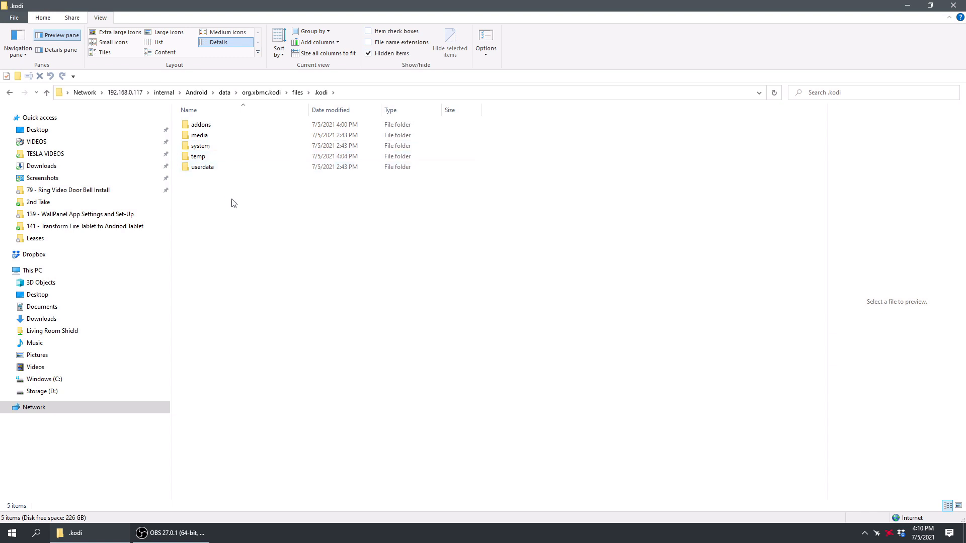
left_click_drag(256, 198, 200, 126)
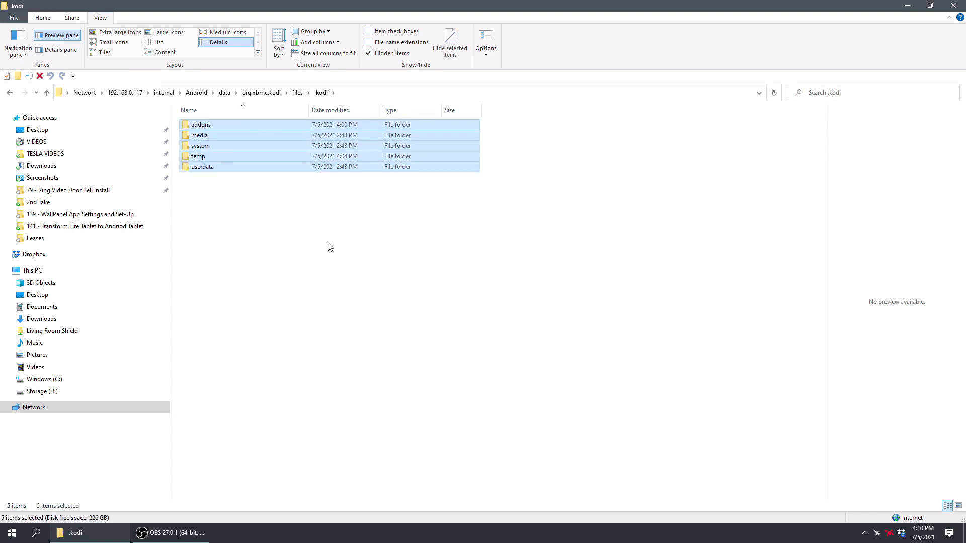
key("Delete")
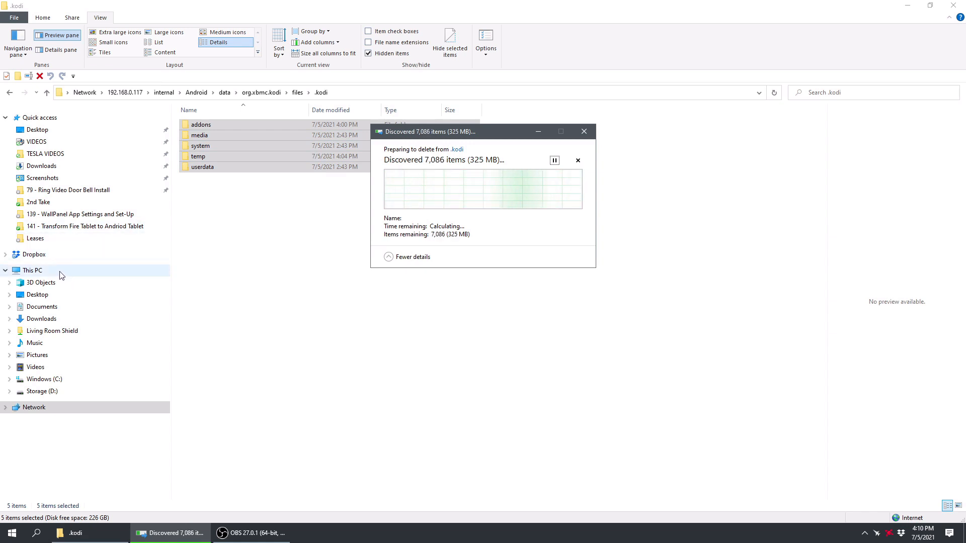
Step: Open the computer's local Kodi folder under the user profile's AppData\Roaming on Windows (C:)
left_click(49, 381)
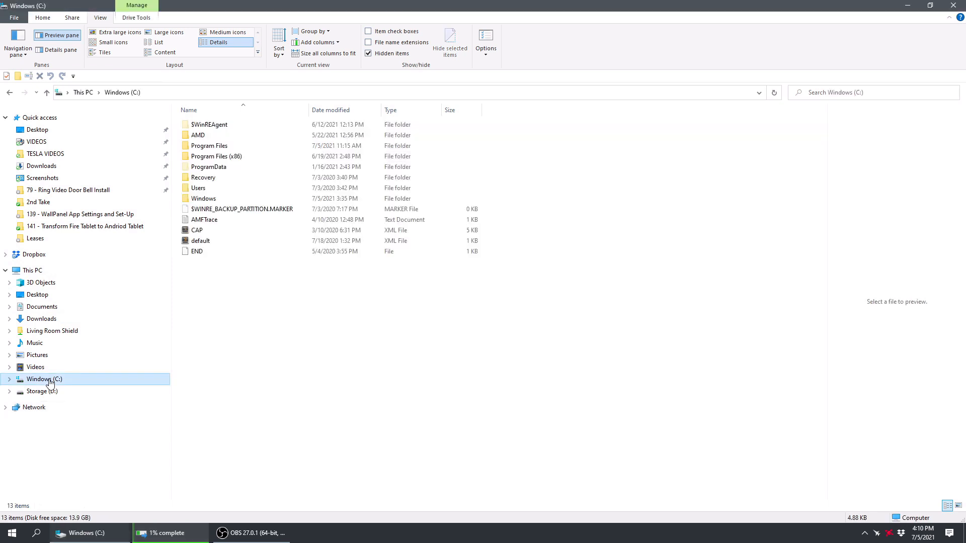
double_click(201, 189)
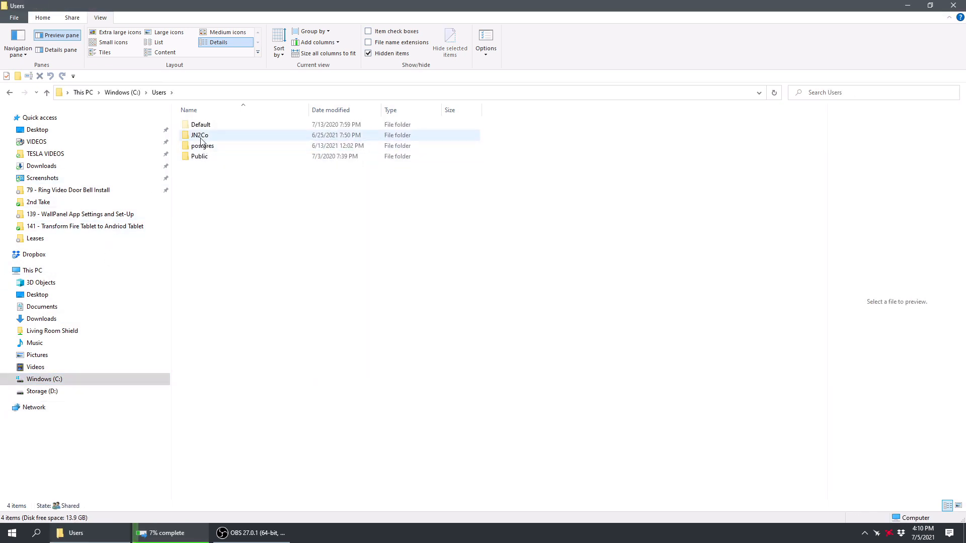
double_click(206, 137)
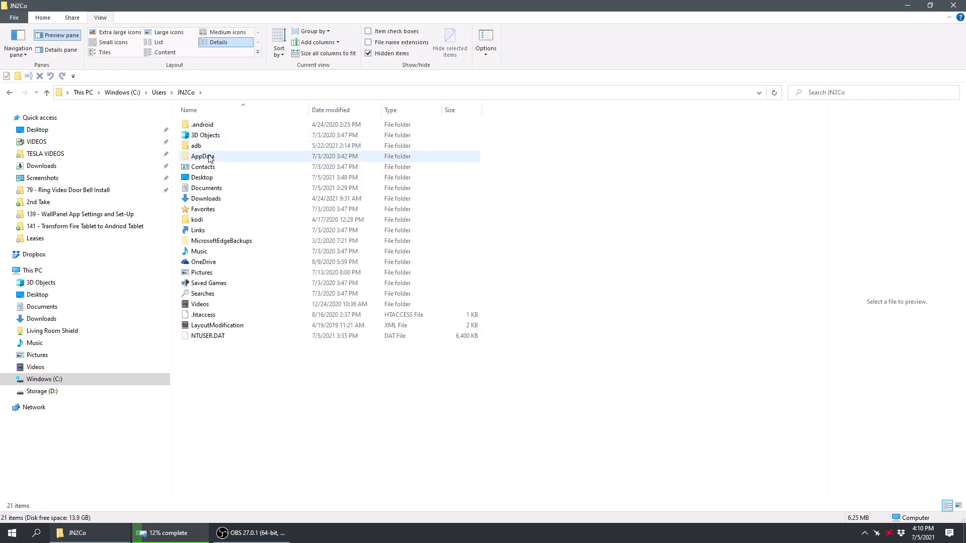
double_click(210, 157)
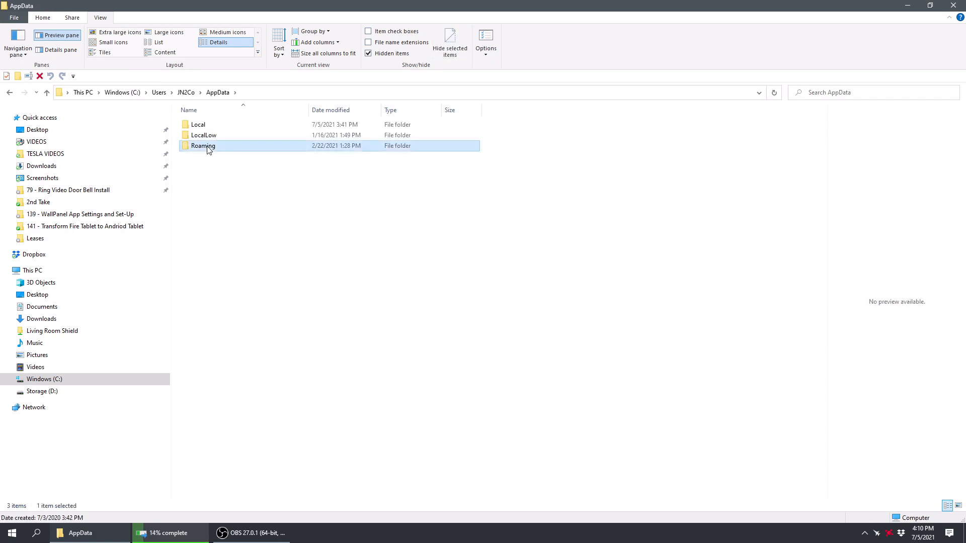
double_click(208, 146)
double_click(200, 294)
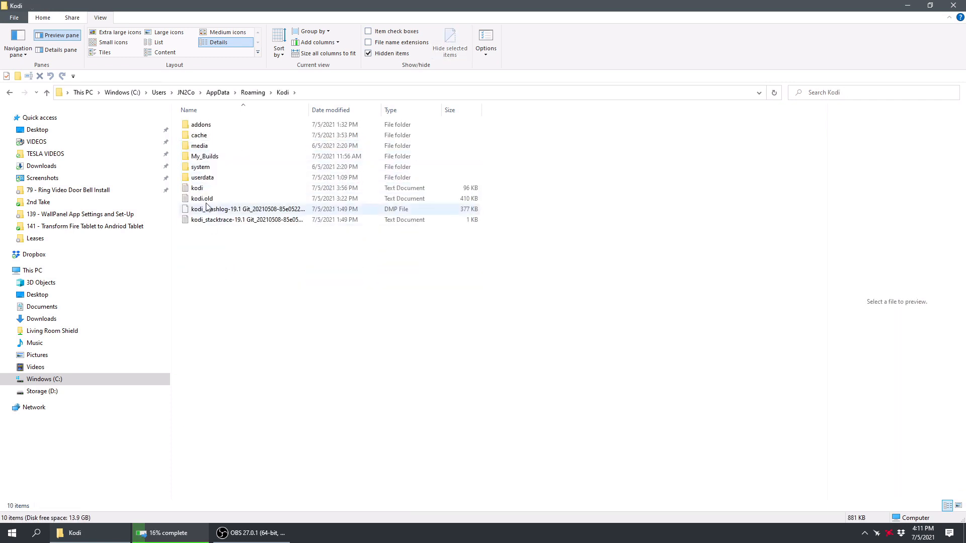
Step: Delete the cache and My_Builds folders plus the kodi log, crash log and stack trace files from the local Kodi folder
left_click(202, 137)
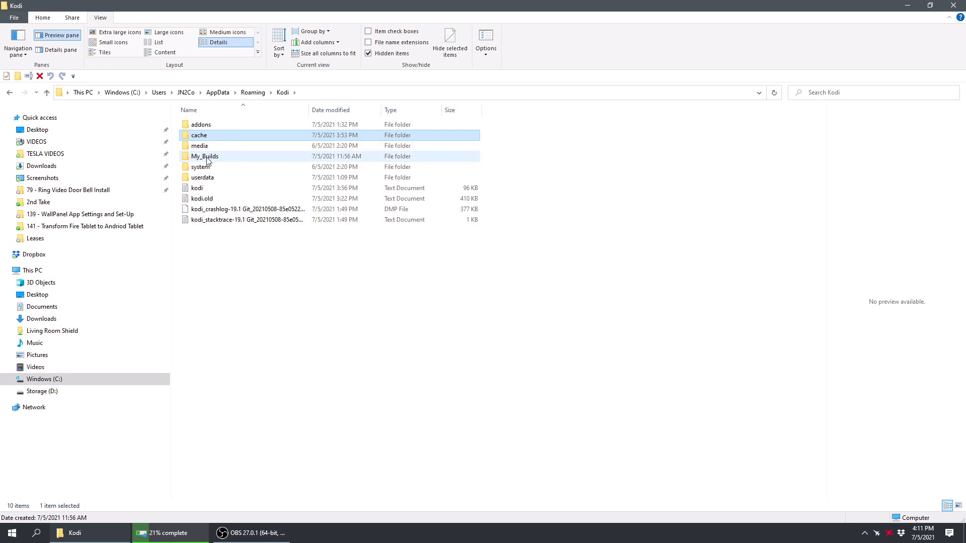
left_click(207, 160, "ctrl")
key("Delete")
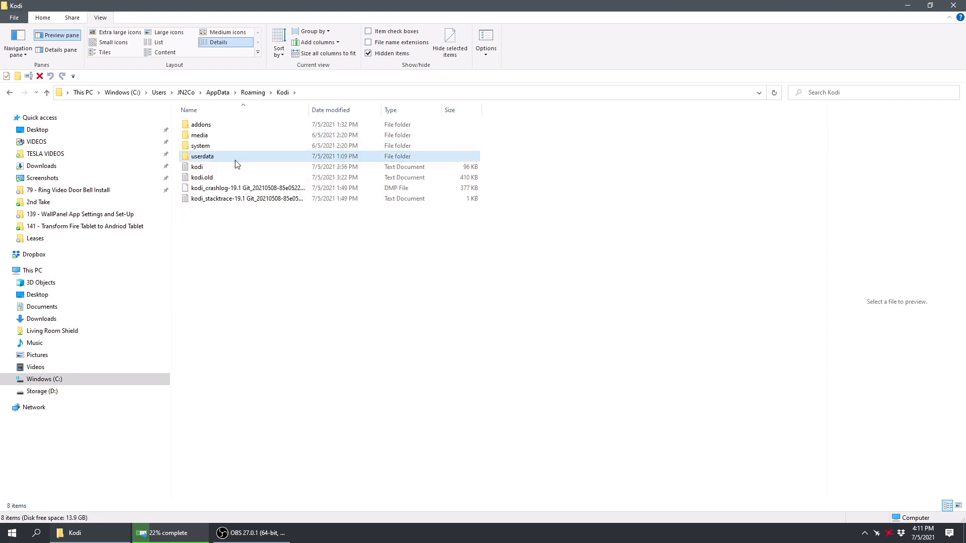
left_click_drag(232, 225, 200, 168)
key("Delete")
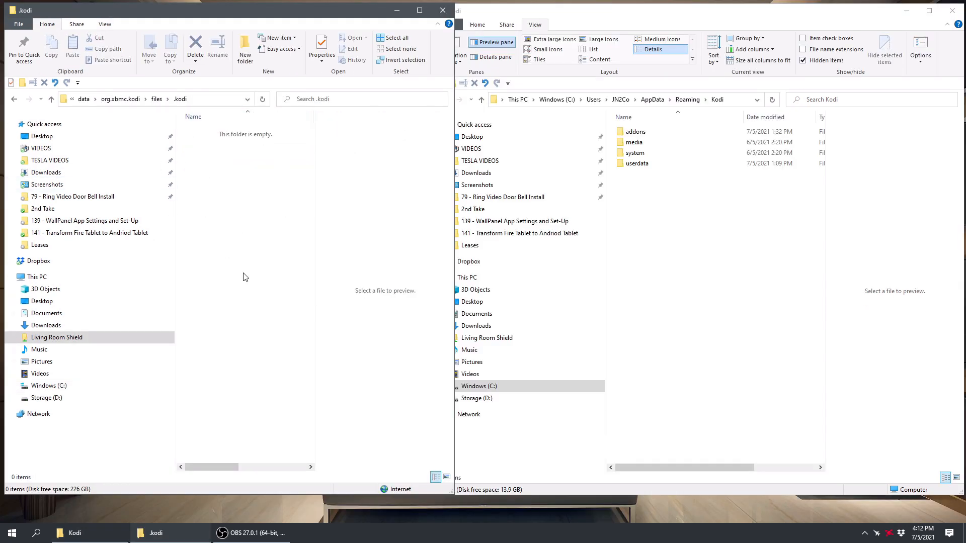
Step: Copy the addons, media, system and userdata folders from the local Kodi folder into the Shield's .kodi folder
left_click(157, 98)
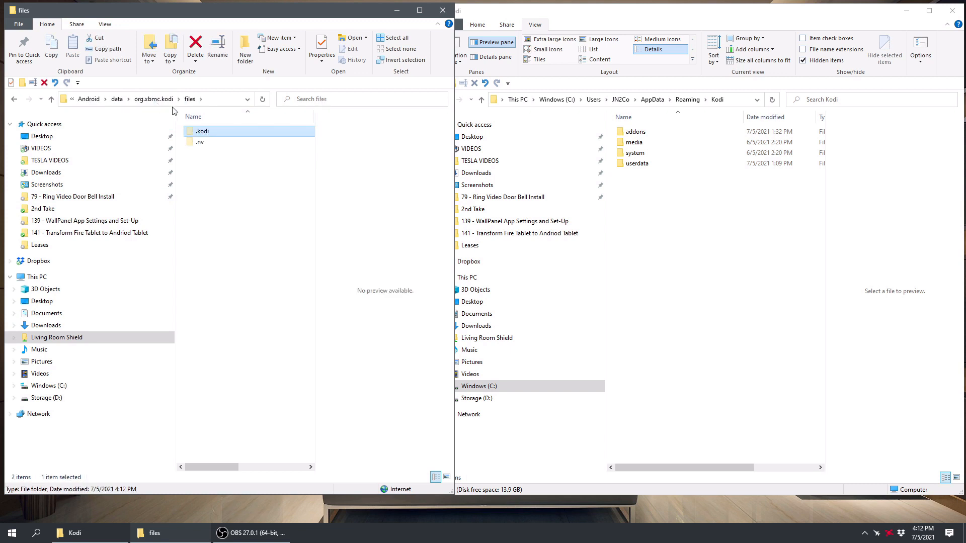
double_click(199, 131)
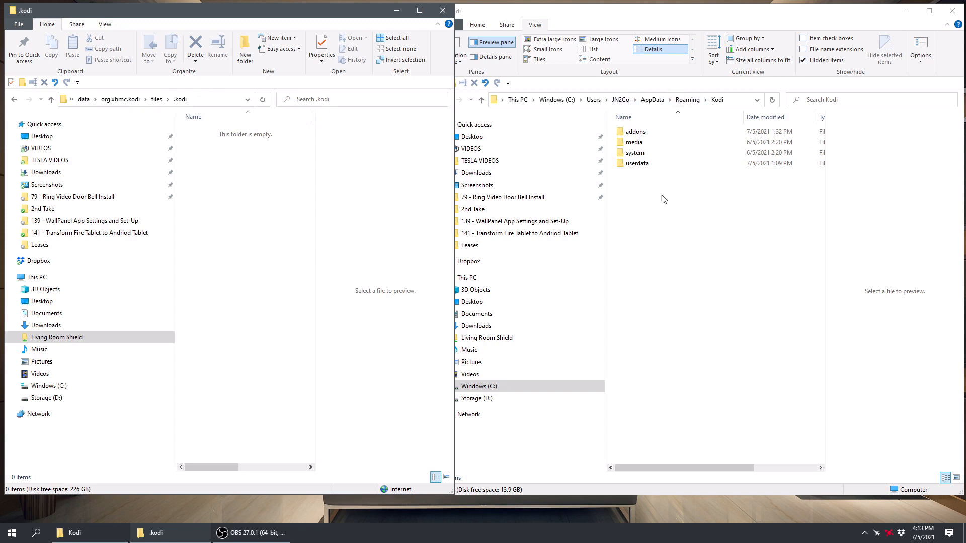
left_click_drag(662, 199, 633, 132)
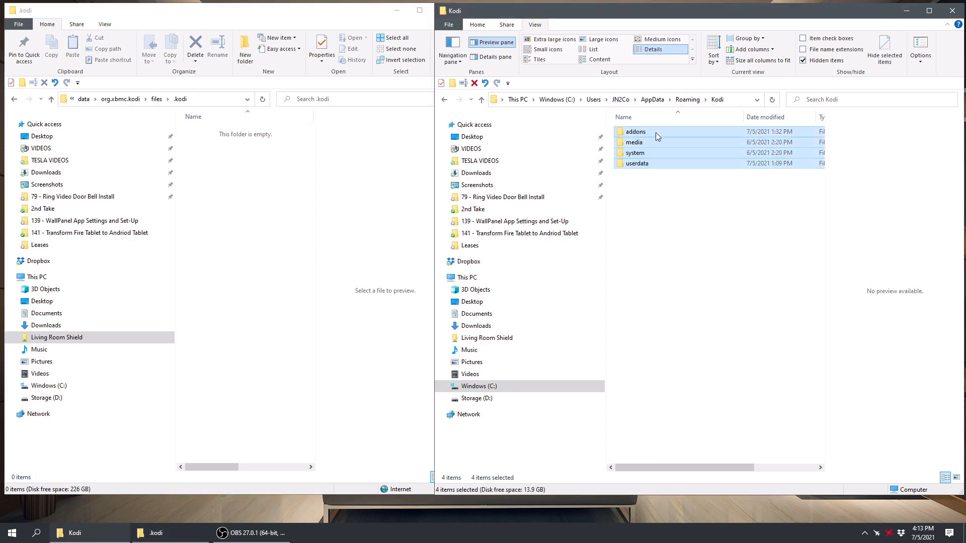
right_click(657, 134)
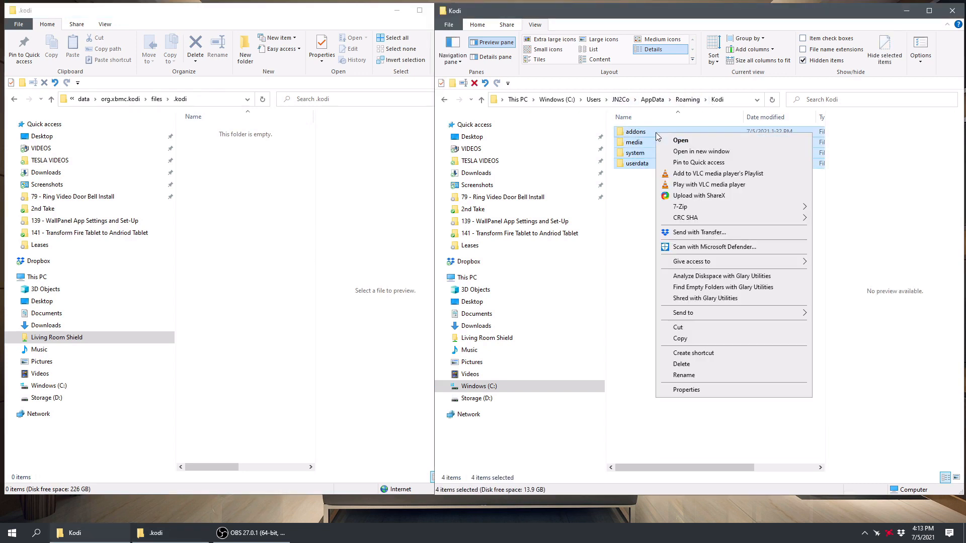
left_click(697, 339)
right_click(227, 180)
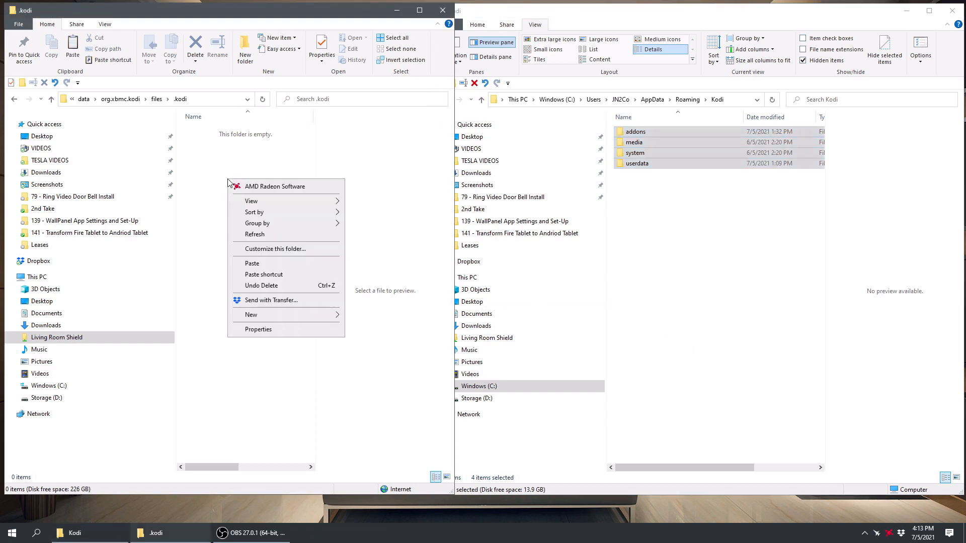
left_click(252, 264)
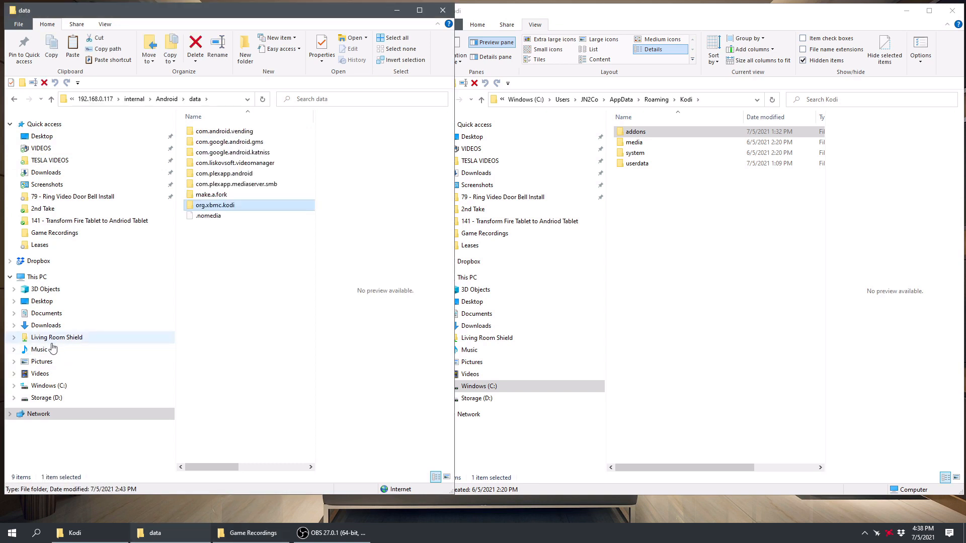
Step: Open the Movies\Game Recordings folder on the Living Room Shield's internal share
left_click(65, 342)
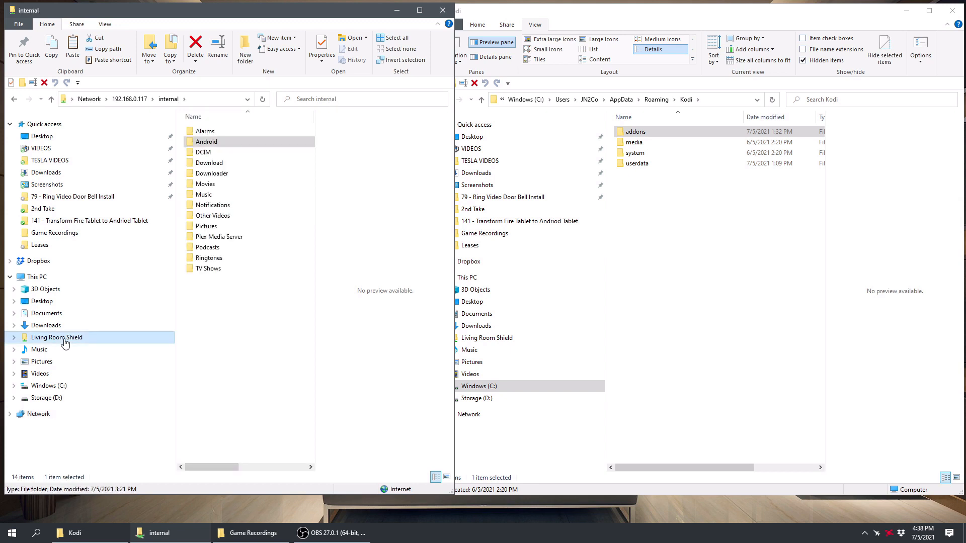
double_click(211, 186)
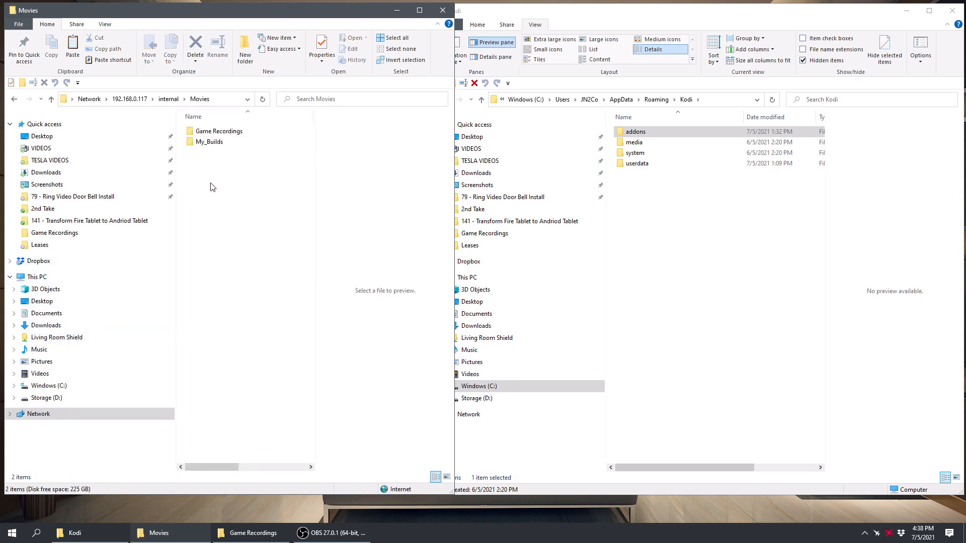
double_click(227, 135)
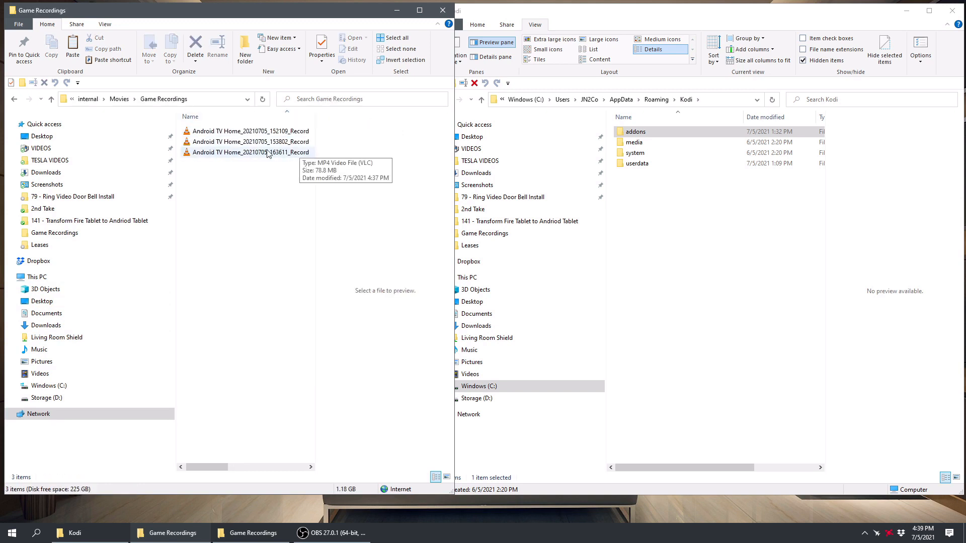
Step: Play the Android TV Home_20210705_152109_Record video in VLC media player and maximize the player window
double_click(247, 132)
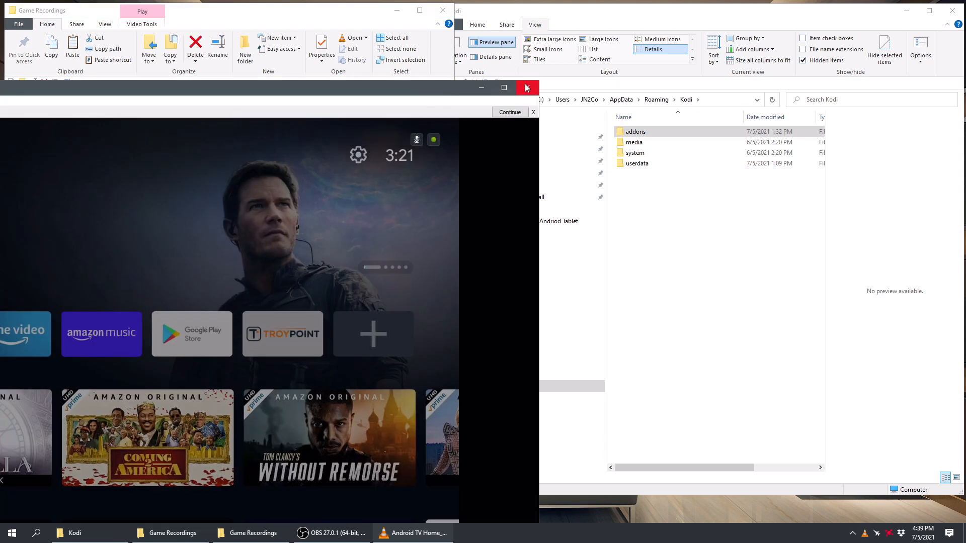
left_click(503, 87)
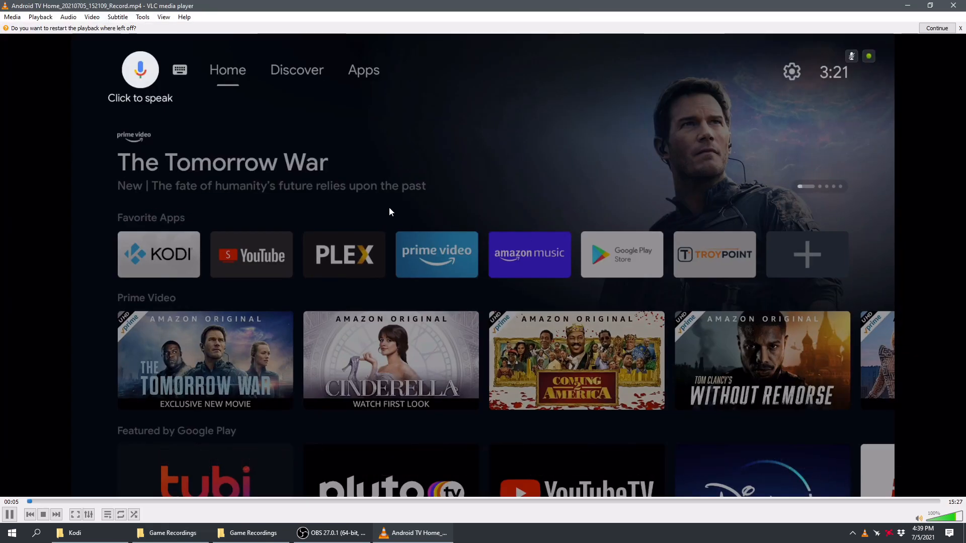
scroll(529, 192, "down", 2)
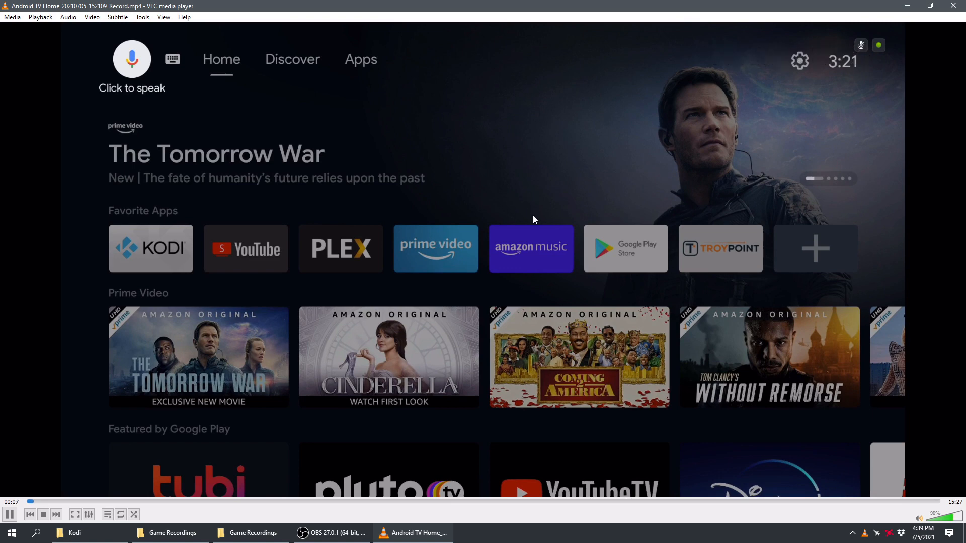
scroll(234, 171, "up", 1)
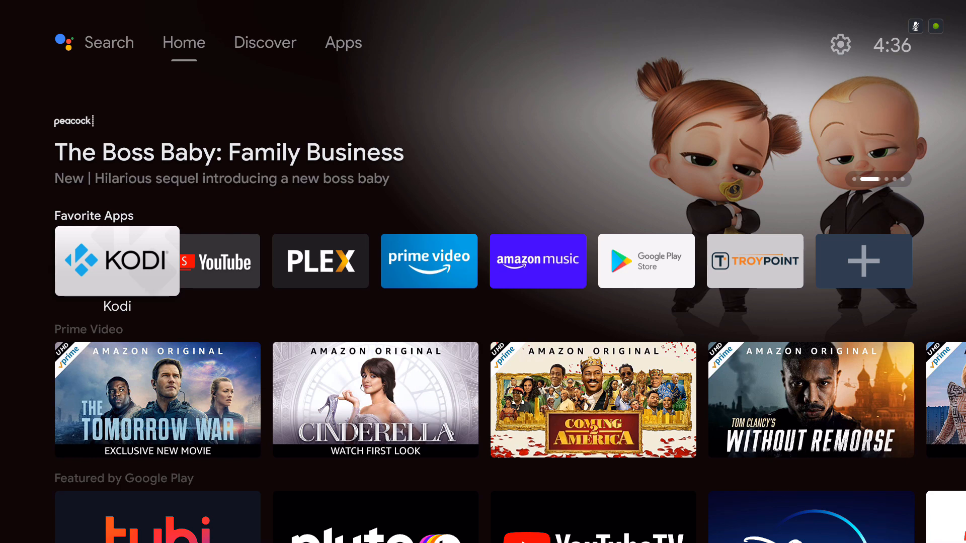
Step: Launch Kodi from the Favorite Apps row on the Shield's home screen
key("Right")
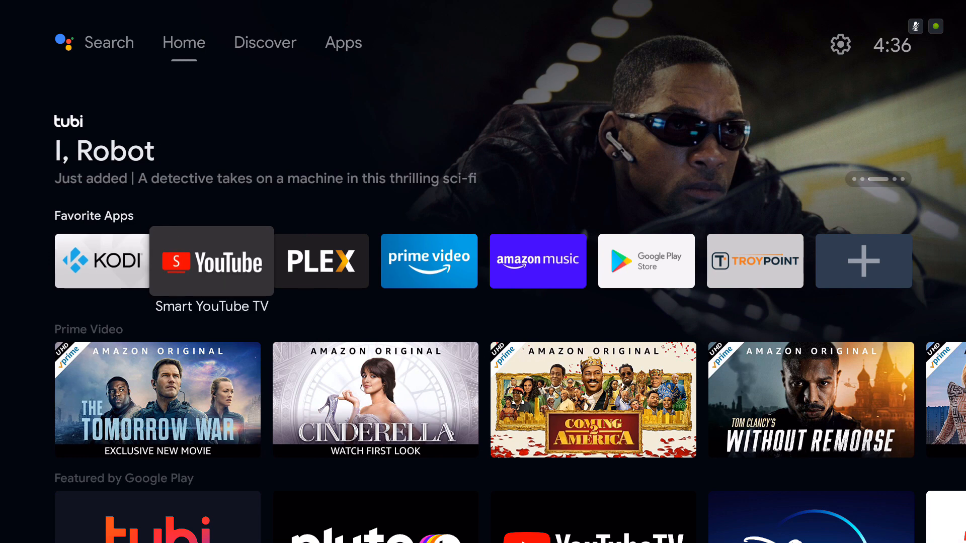
key("Left")
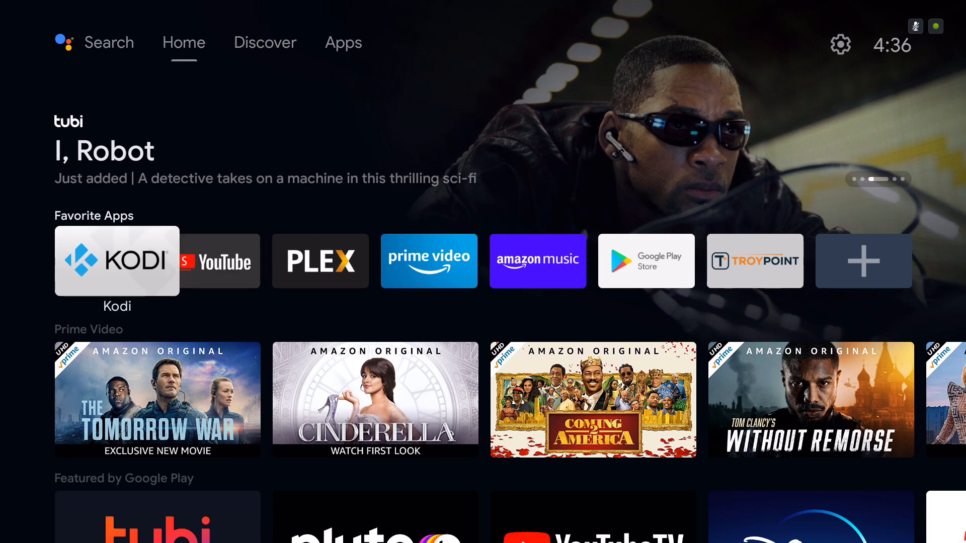
key("Return")
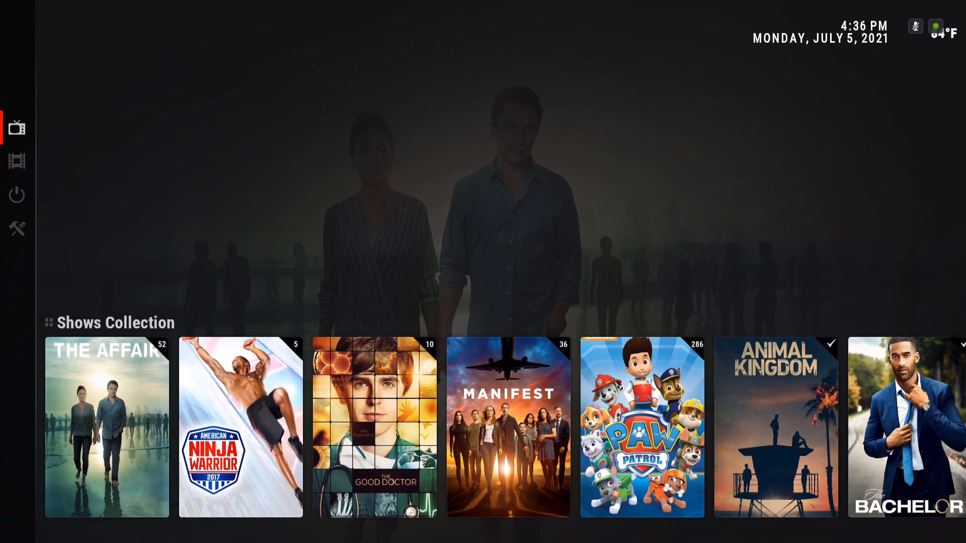
Step: Look through the TV shows, movies, power and tools sections of the Kodi home screen to check the transferred setup
key("Down")
key("Down")
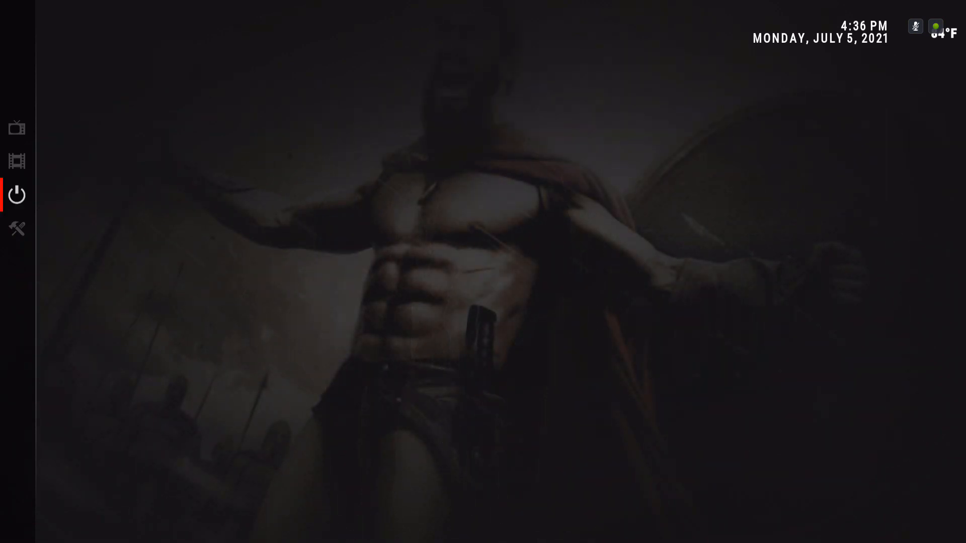
key("Down")
key("Up")
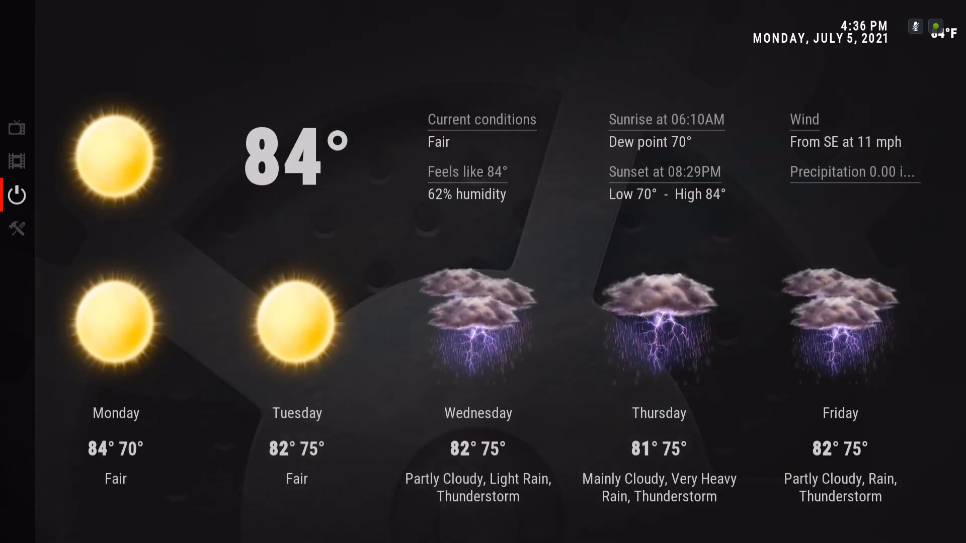
key("Up")
key("Up")
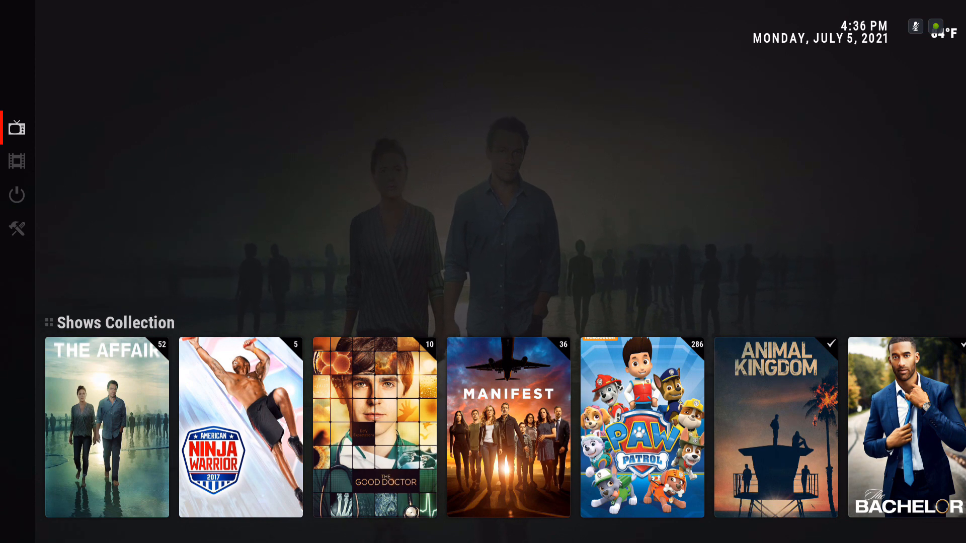
key("Down")
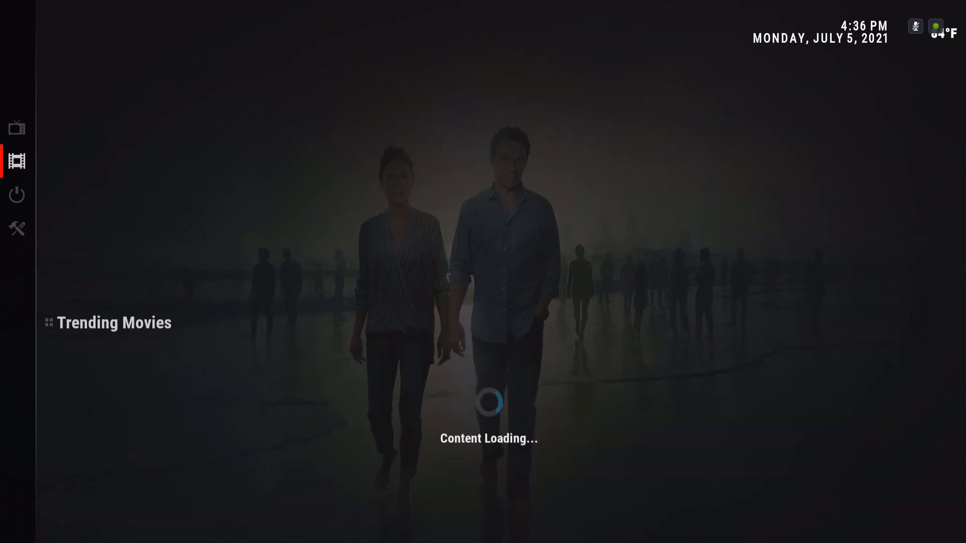
key("Down")
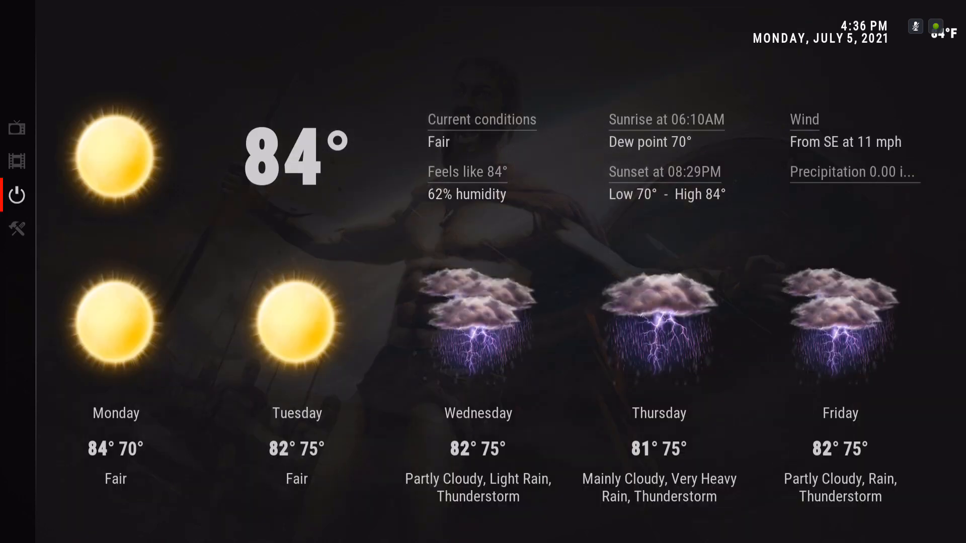
key("Down")
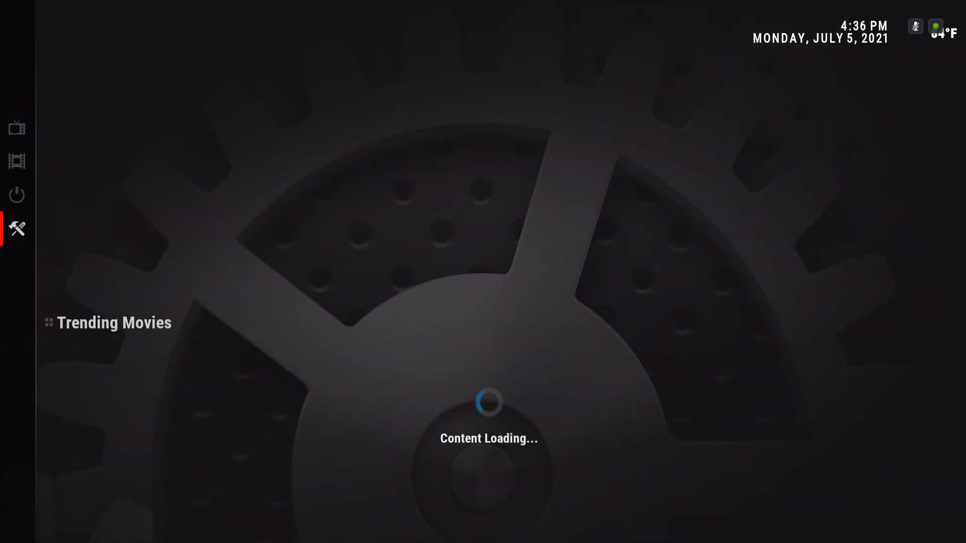
key("Up")
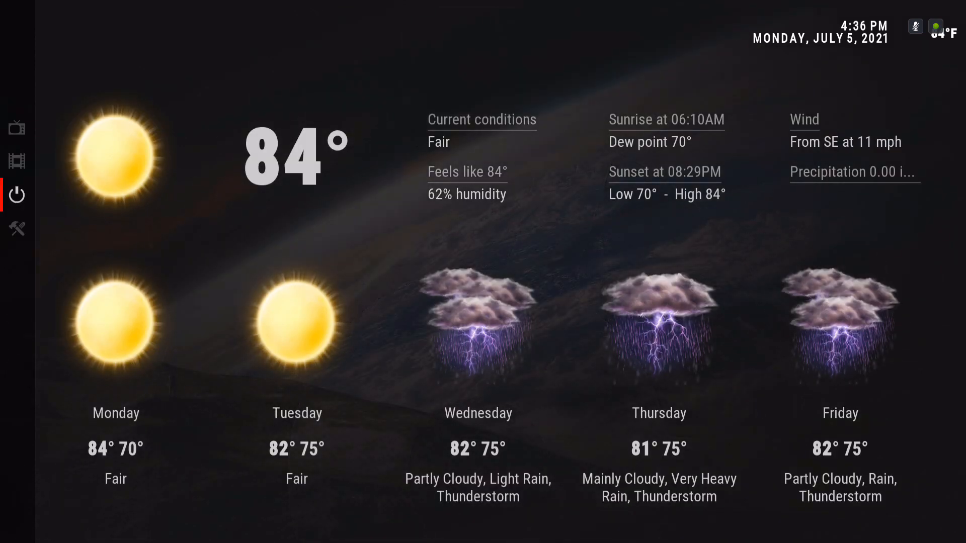
Step: Enter the Trending Movies row of the movies section, run Reload Skin and return to the home menu
key("Up")
key("Right")
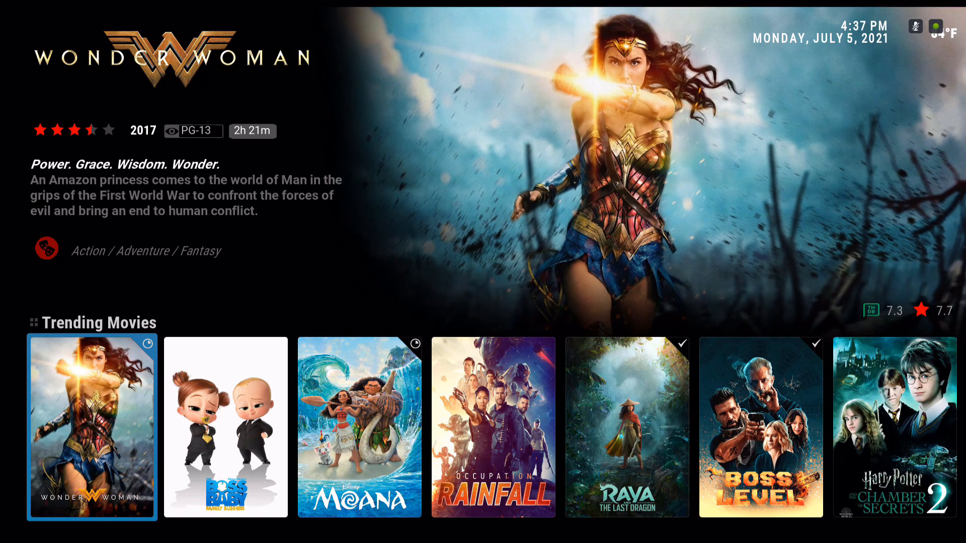
key("Up")
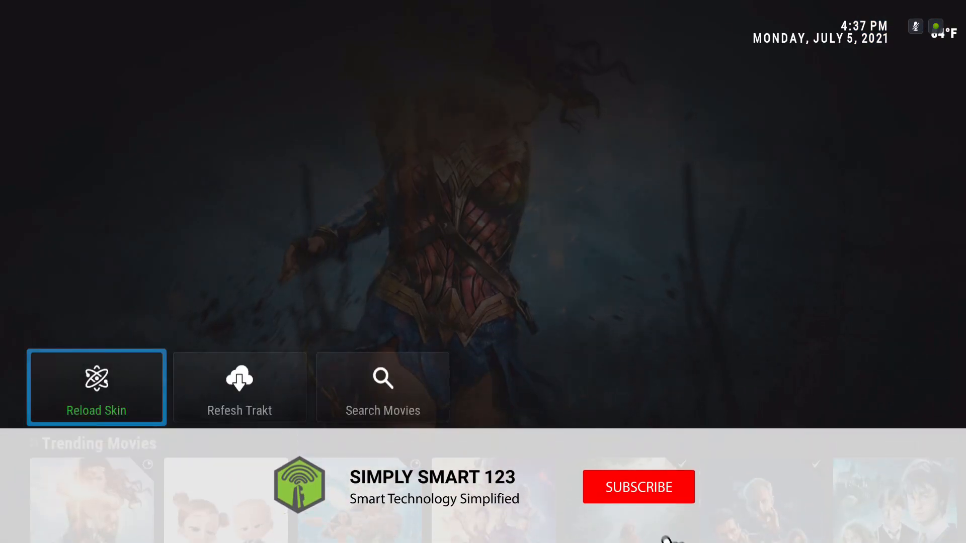
key("Return")
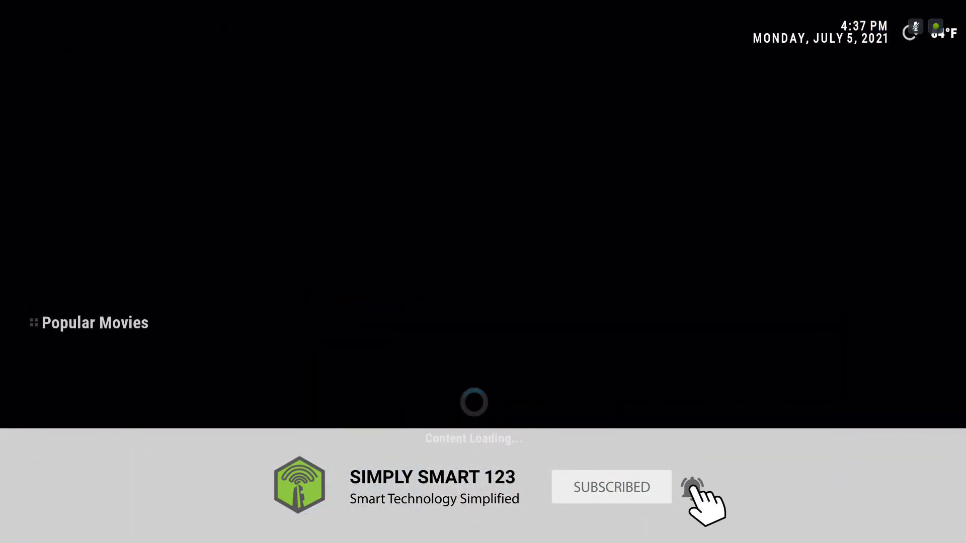
key("Left")
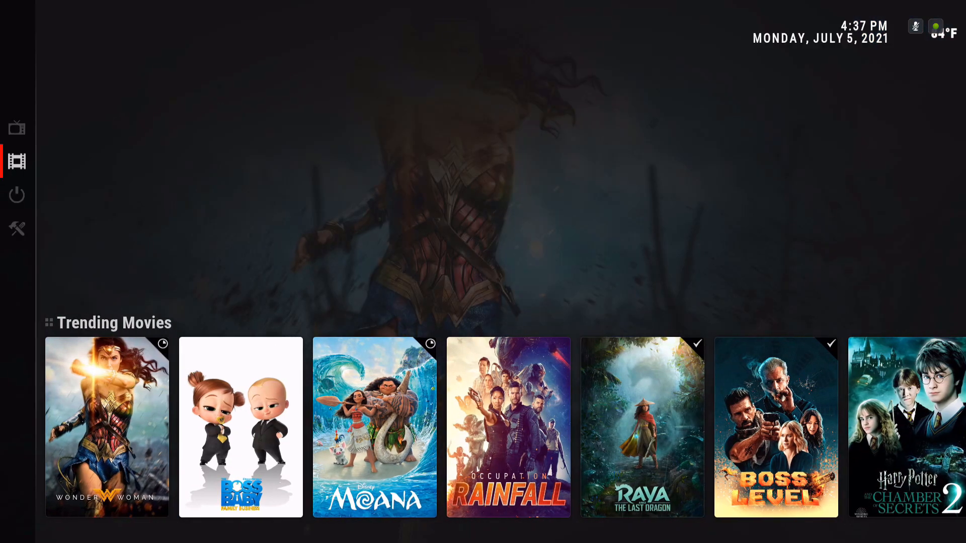